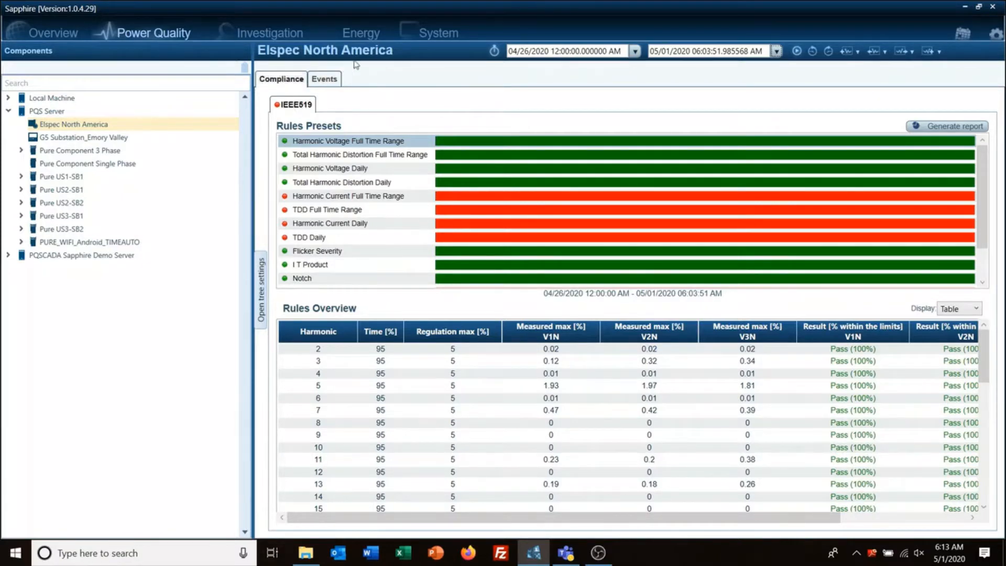
Enable EN 50160 compliance with recalculation for Elspec North America and save the configuration using the default recalculation time range
left_click(439, 36)
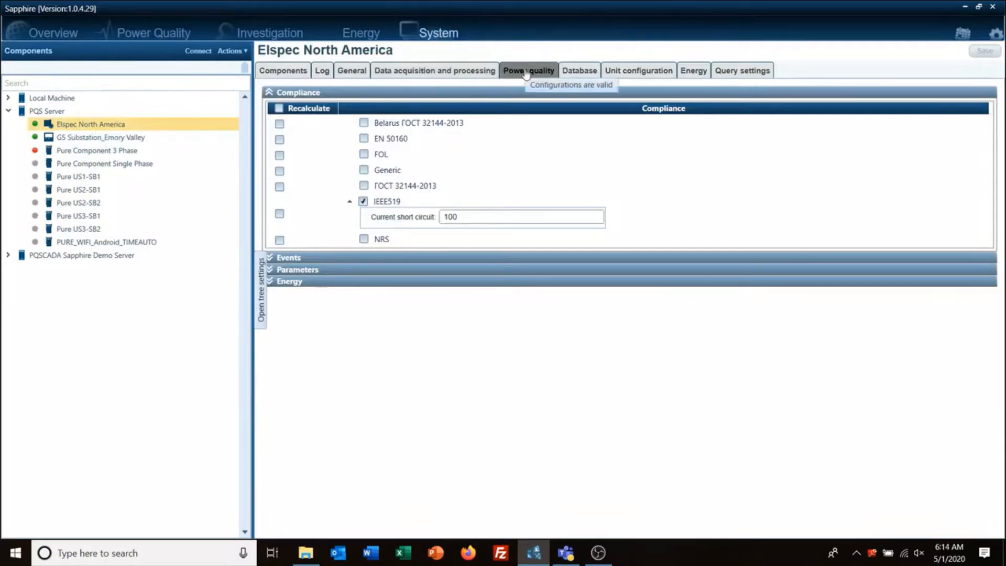
left_click(269, 93)
left_click(269, 93)
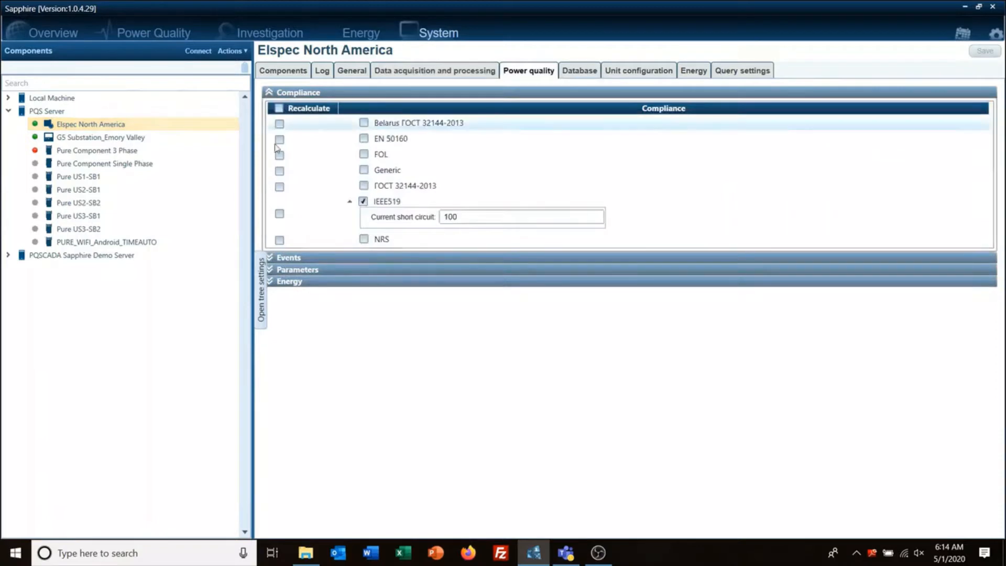
left_click(364, 139)
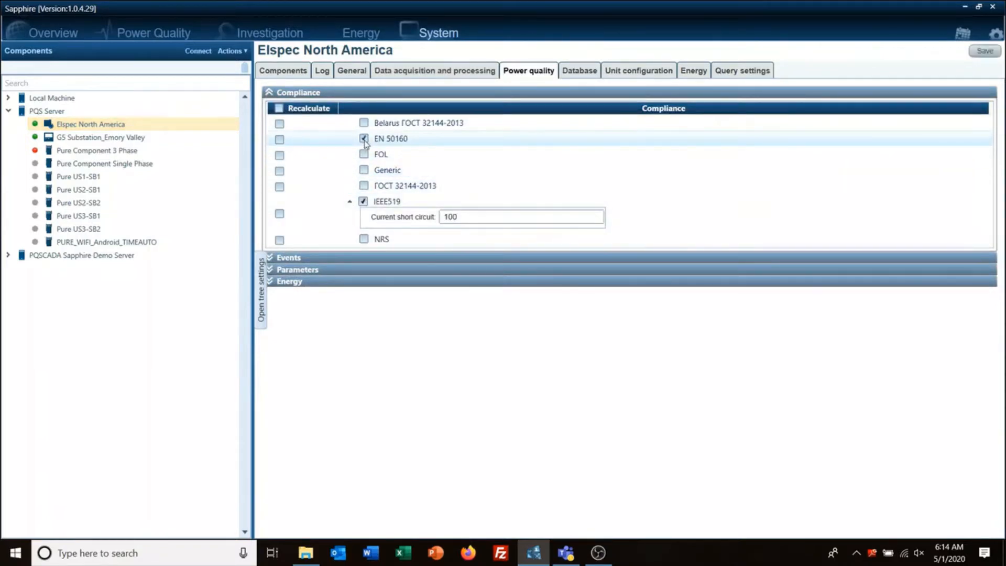
left_click(280, 140)
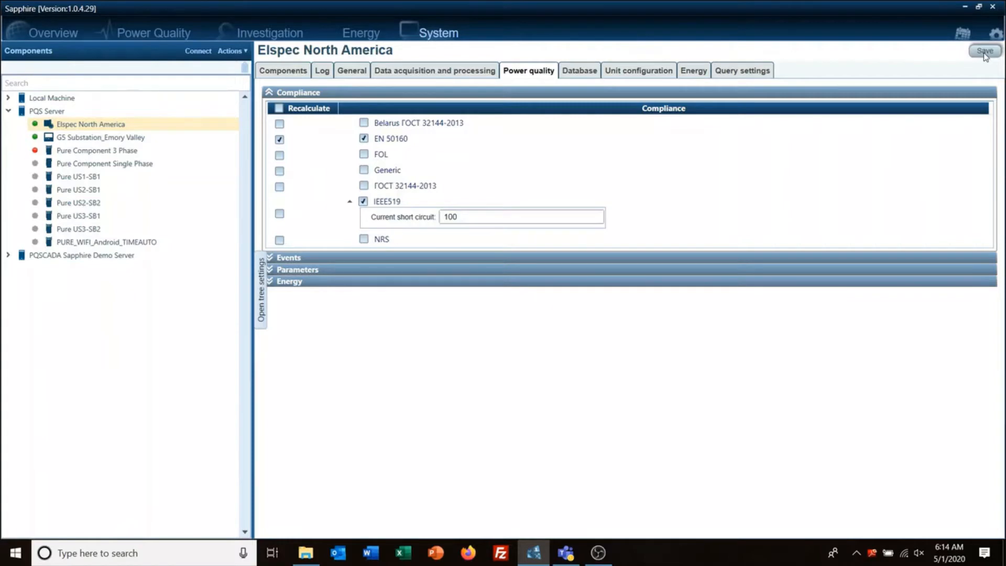
left_click(984, 51)
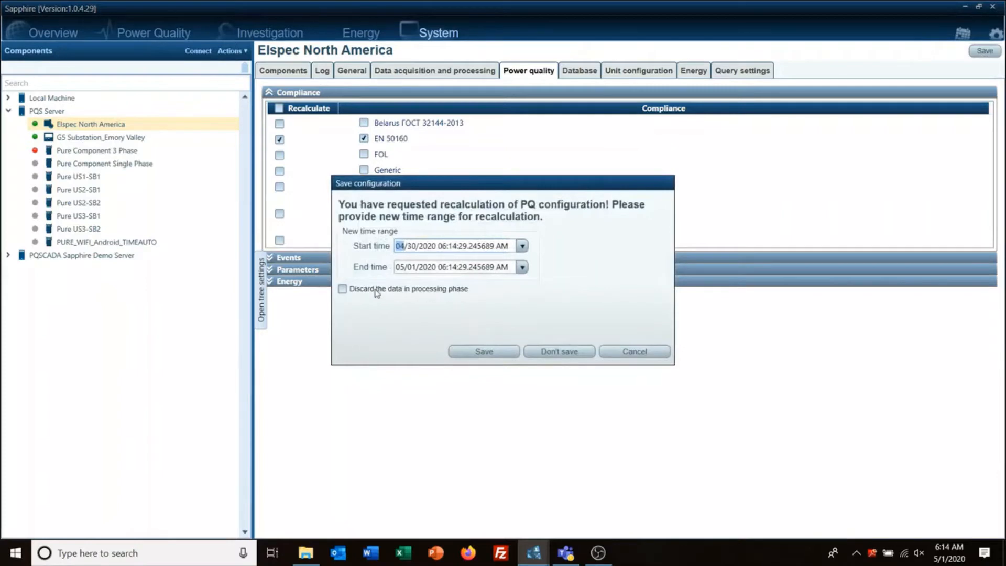
left_click(494, 353)
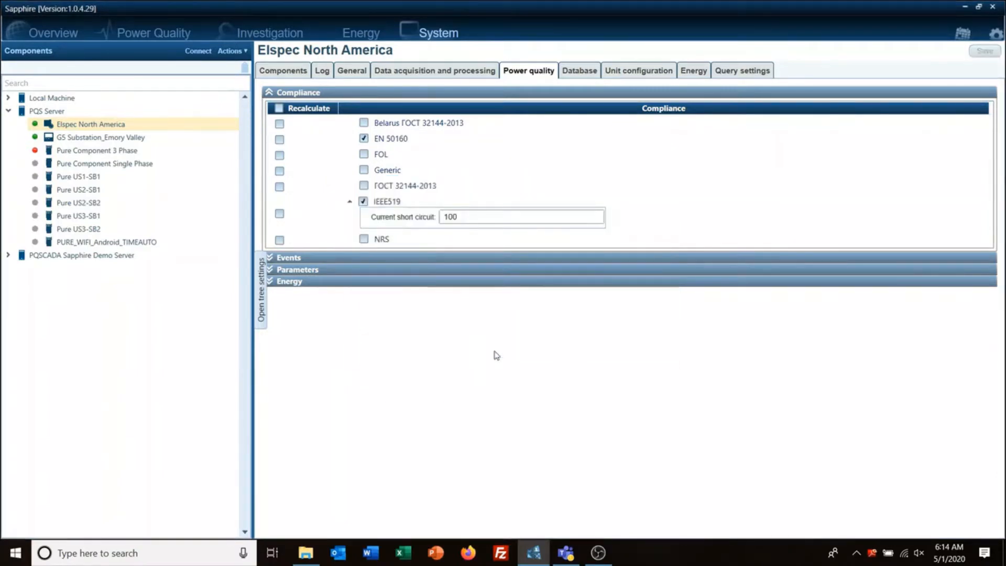
Refresh the power quality compliance results and view the EN 50160 and IEEE519 rule presets
left_click(160, 36)
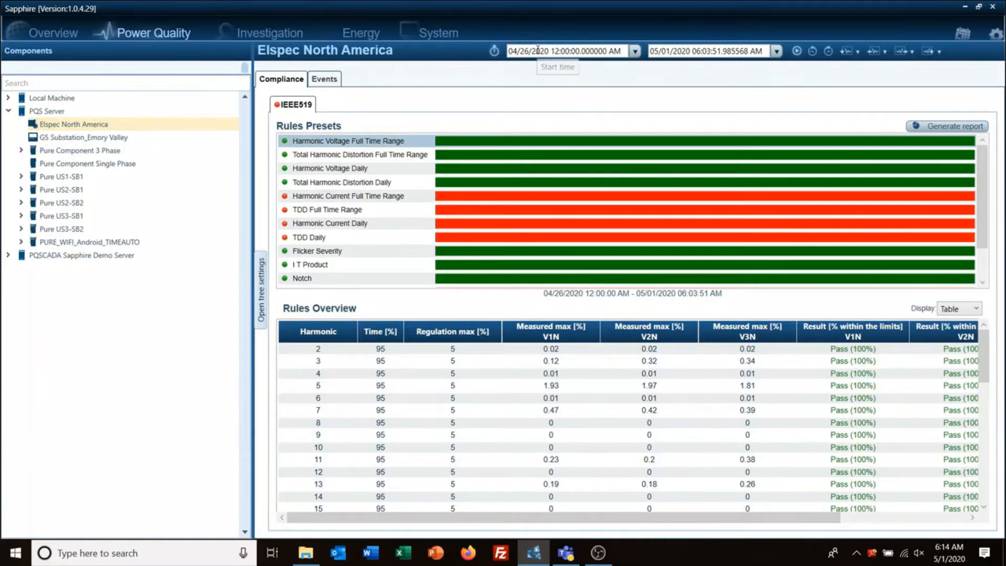
left_click(797, 52)
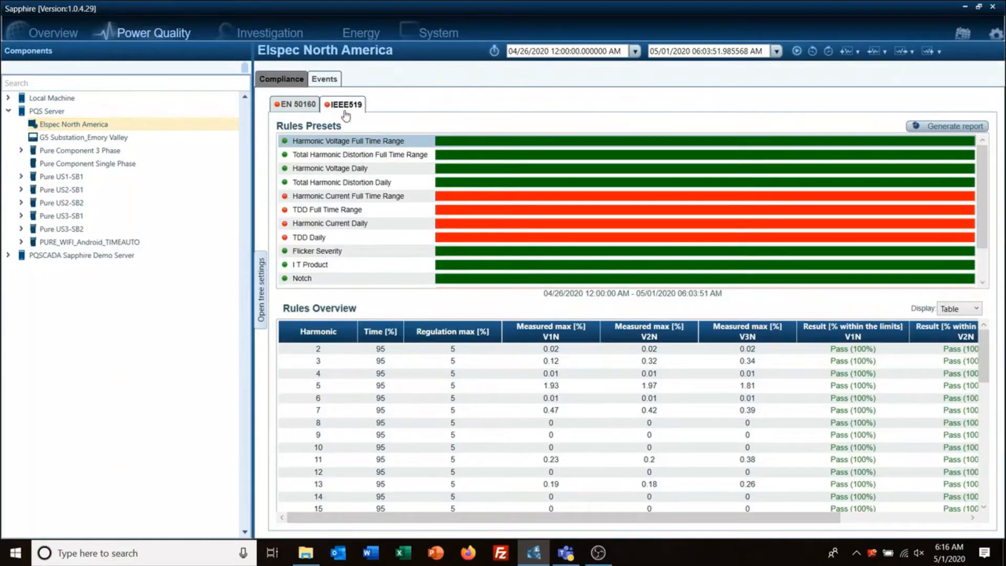
left_click(304, 107)
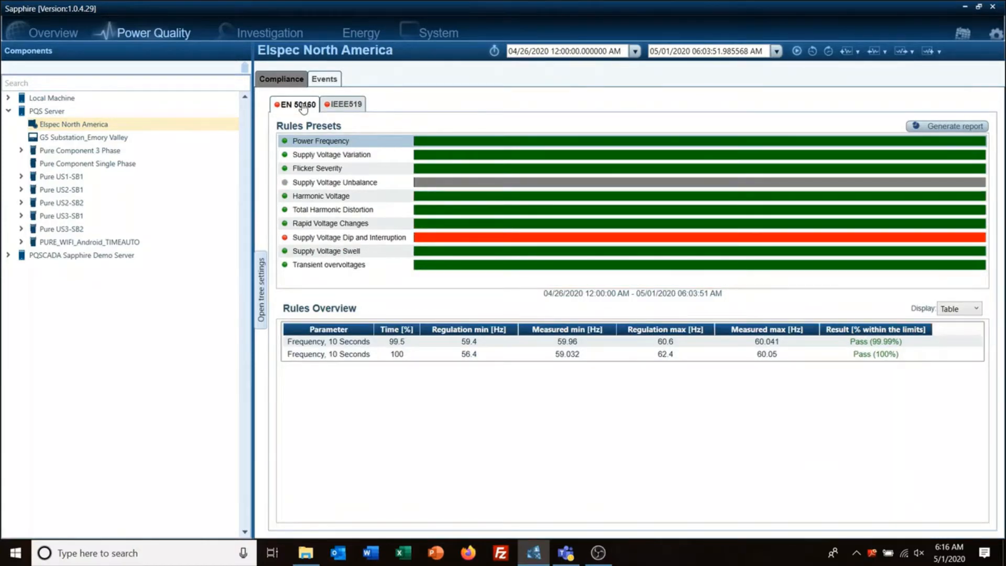
left_click(343, 104)
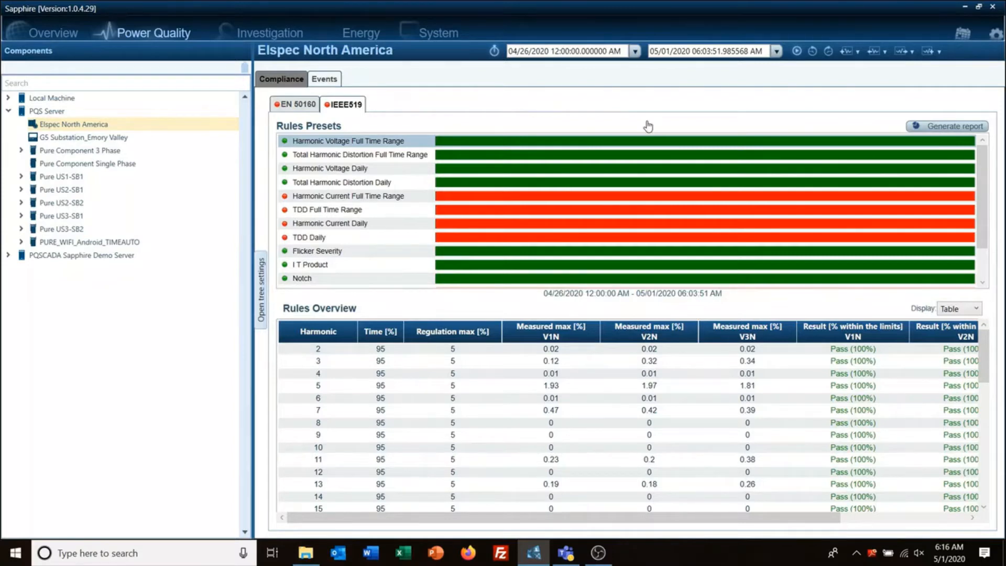
Examine the IEEE519 results for daily total harmonic distortion, harmonic current, TDD and flicker severity
scroll(626, 223, "down", 1)
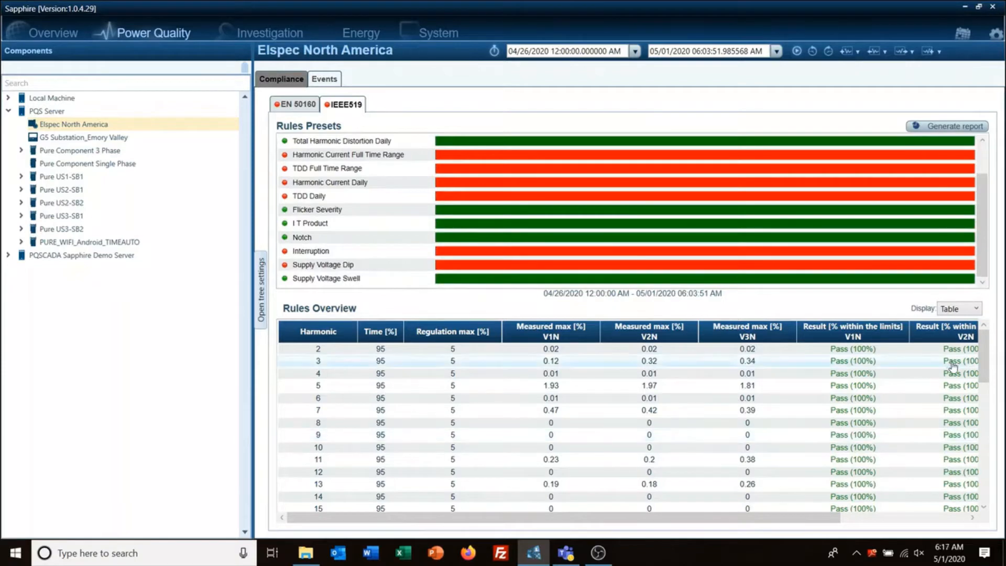
left_click_drag(985, 364, 971, 331)
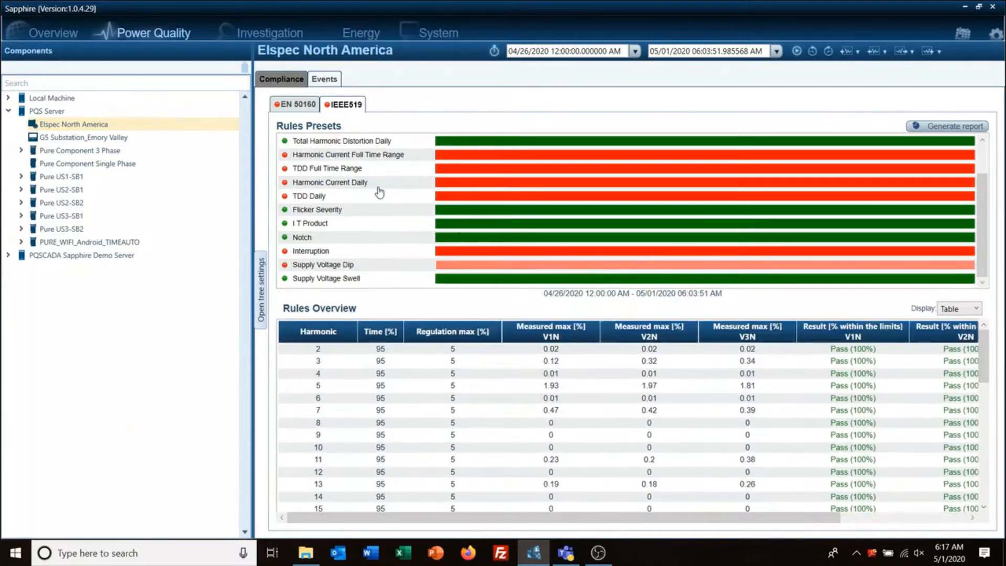
left_click(370, 143)
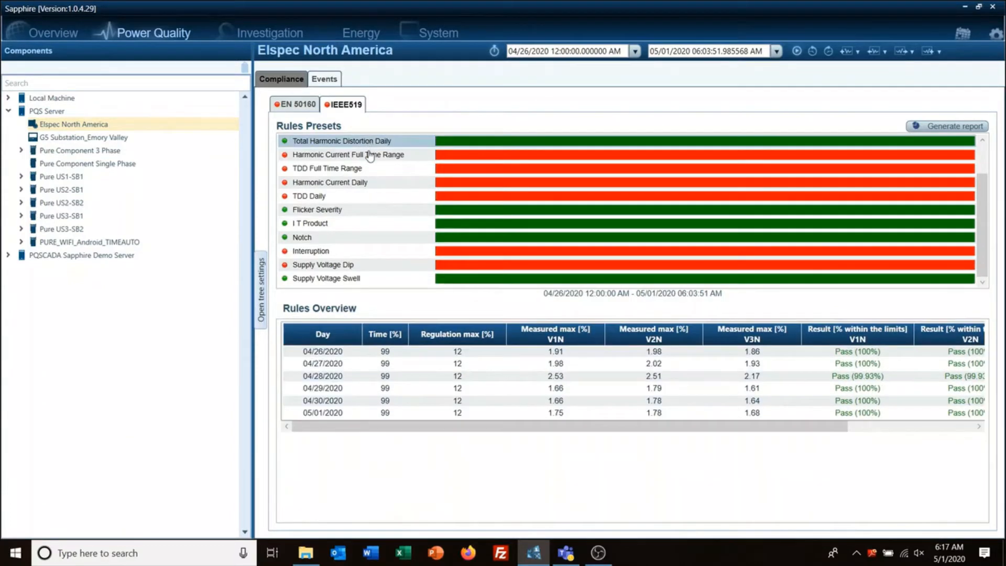
left_click(370, 156)
left_click(368, 170)
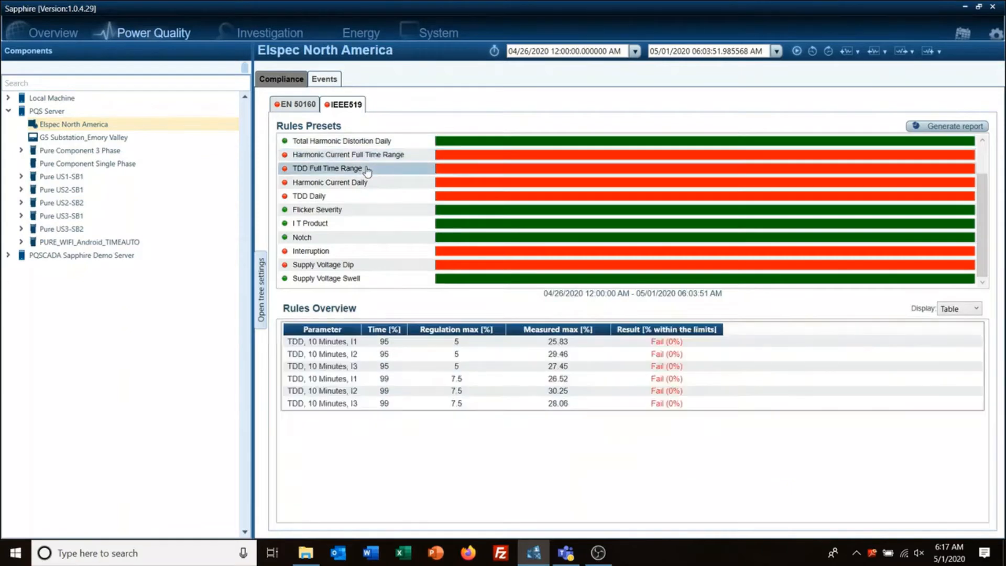
left_click(340, 188)
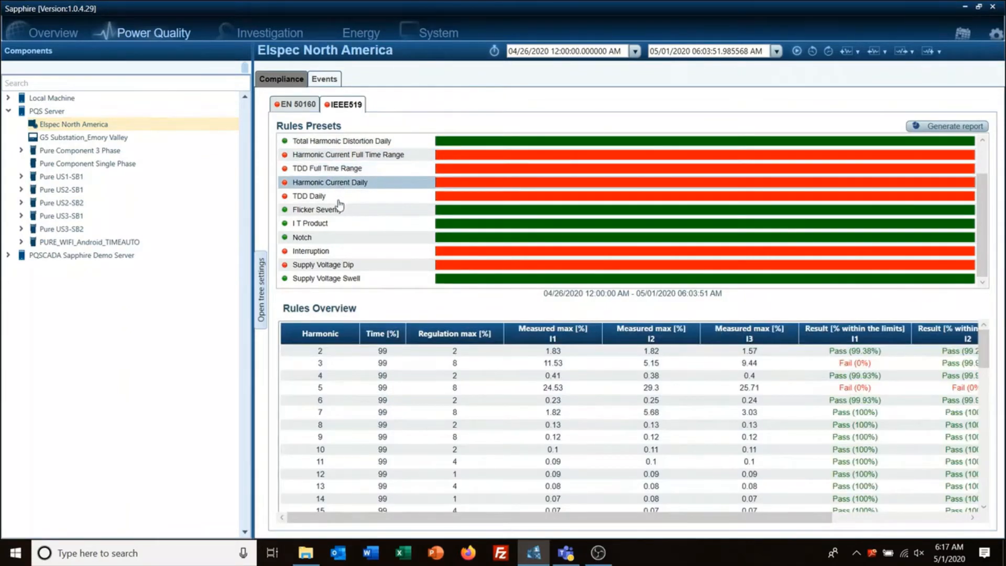
left_click(338, 200)
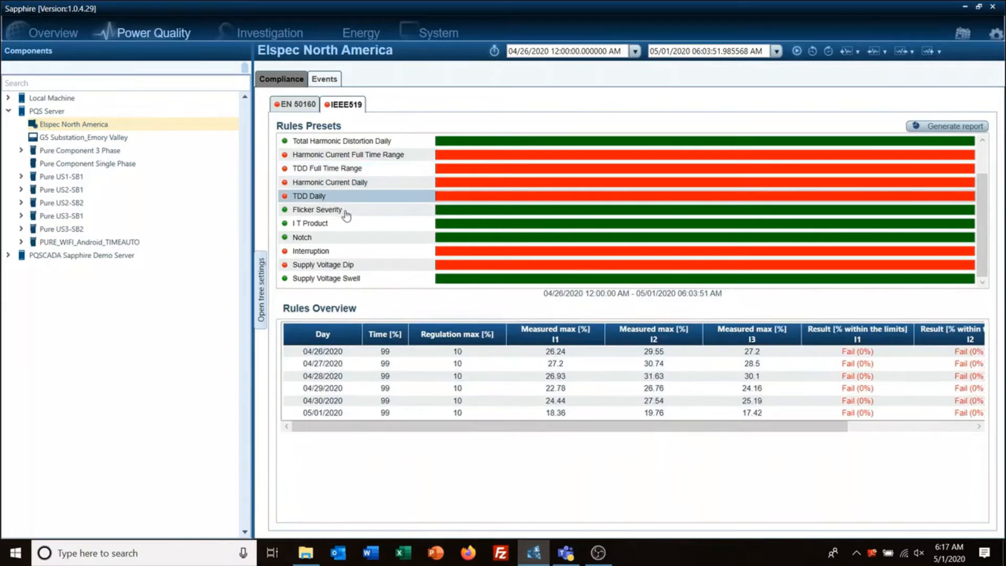
left_click(355, 212)
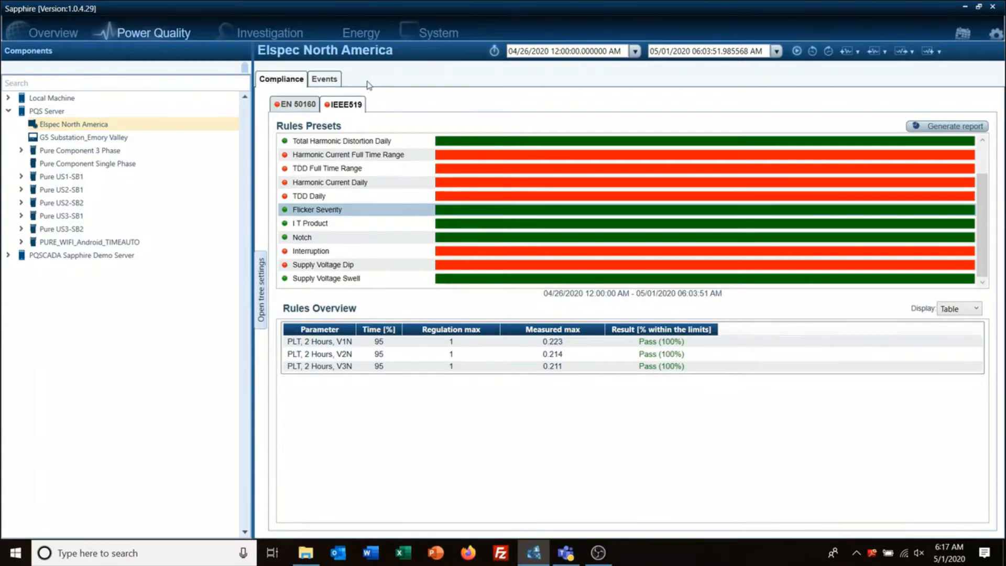
Review the recorded events of Elspec North America and the calculation modes configured for its event types
left_click(325, 80)
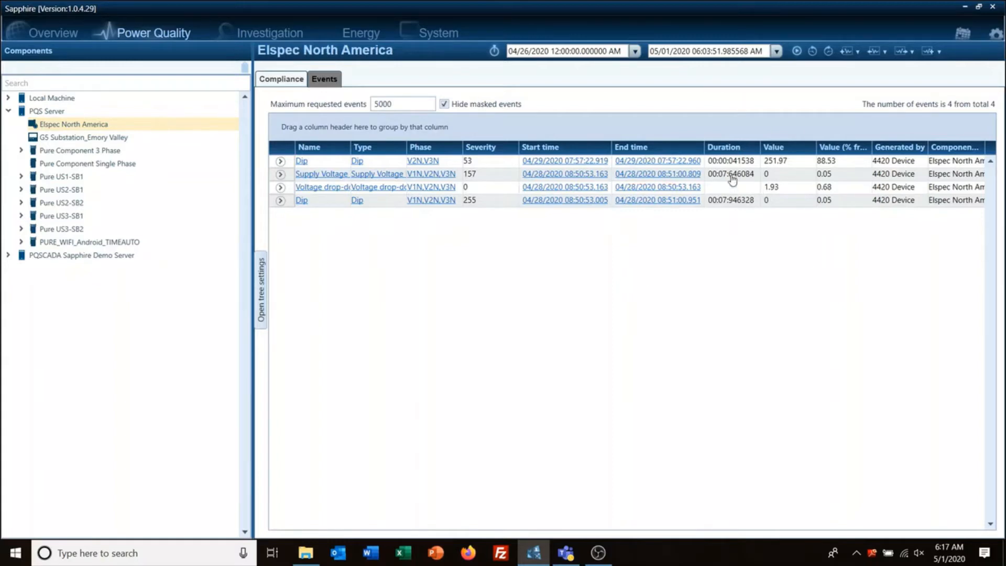
left_click(439, 33)
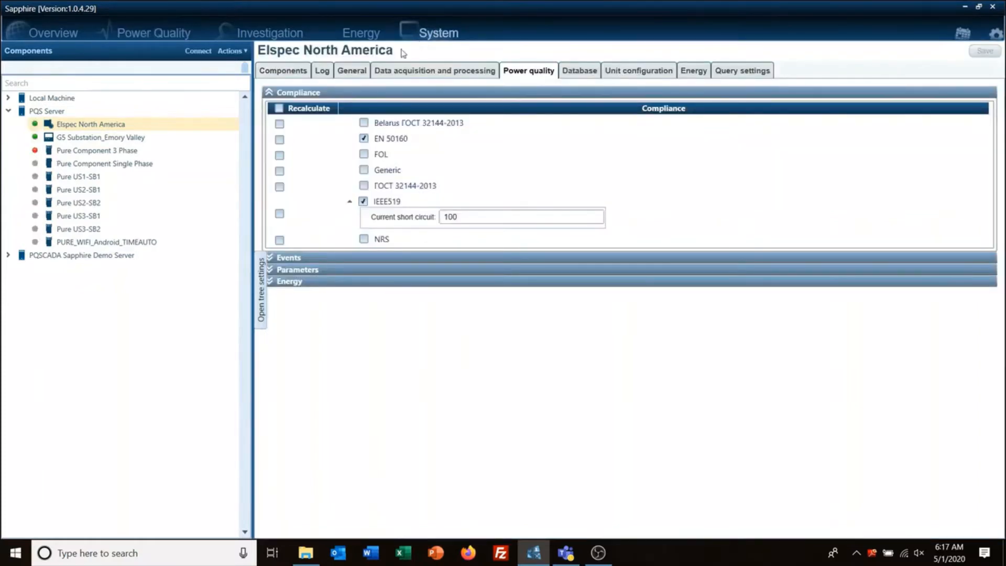
left_click(291, 257)
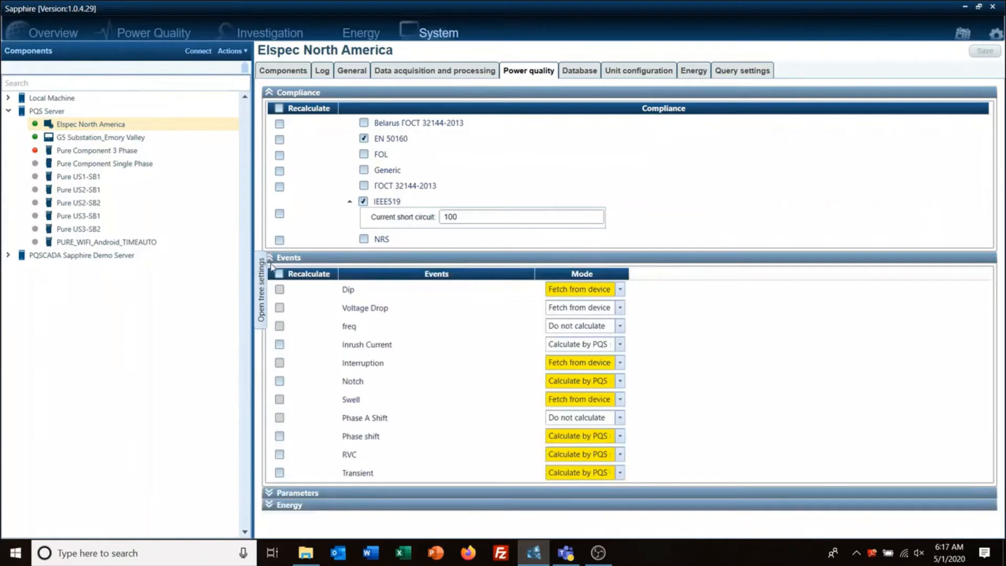
Inspect the Dip event definition among the PQS Server's supported events and close it without changes
left_click(60, 114)
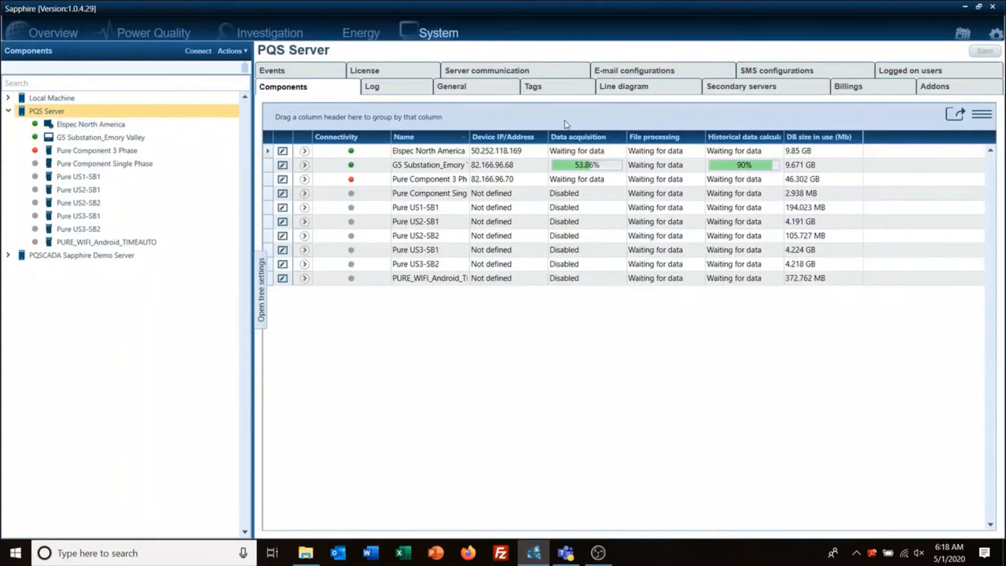
left_click(309, 73)
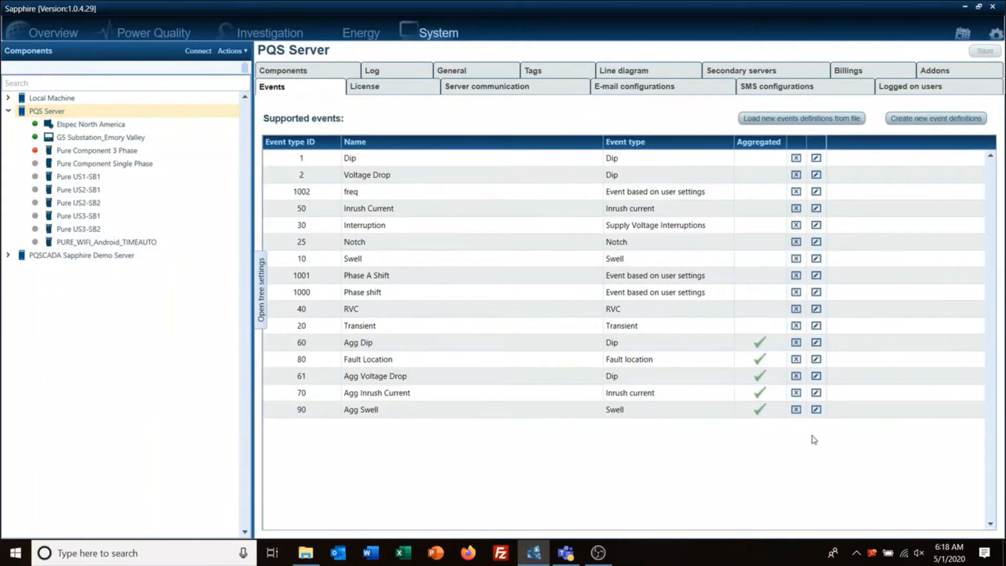
left_click(816, 158)
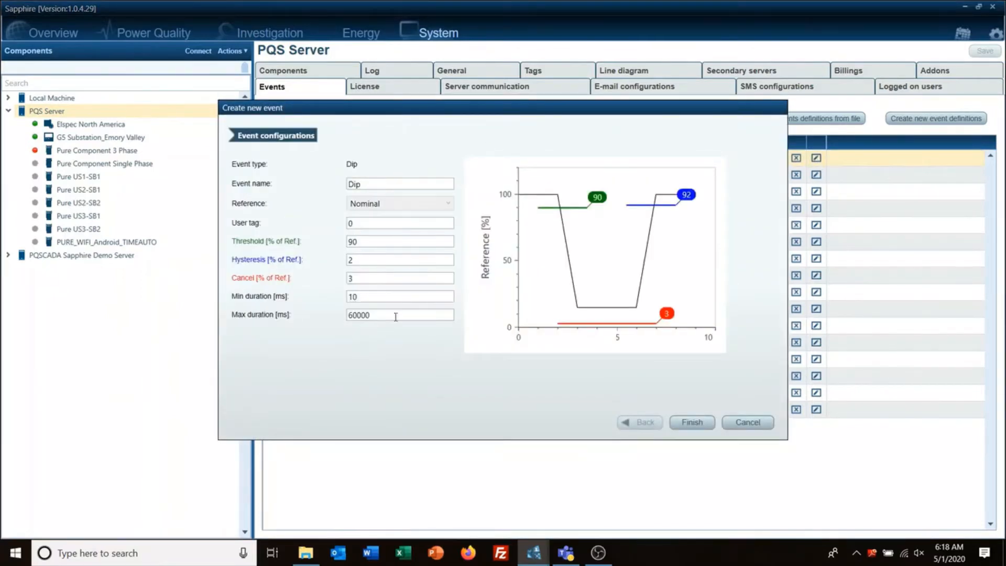
left_click(748, 422)
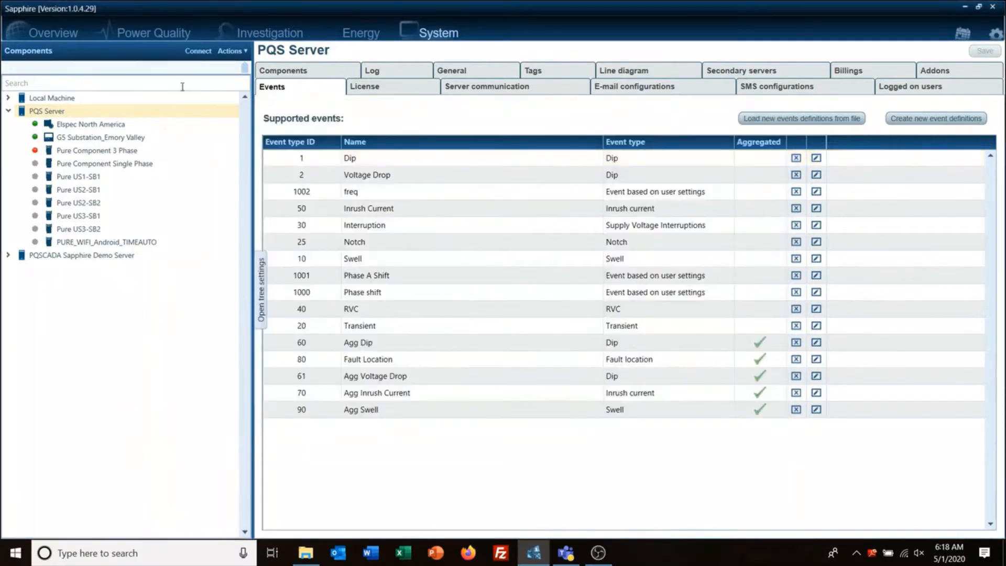
Compare the recorded power quality events with the PQS Server's supported event definitions
left_click(153, 32)
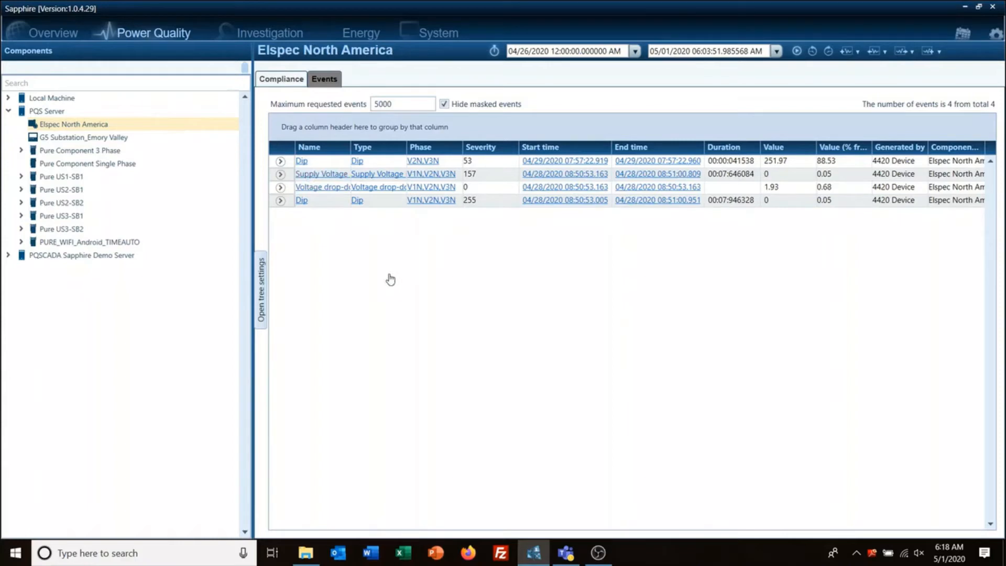
left_click(440, 33)
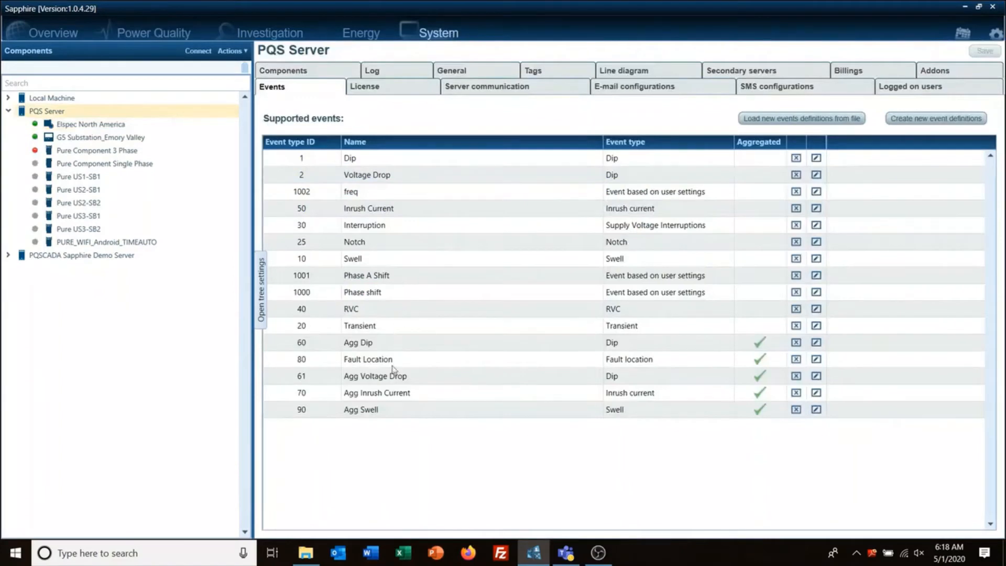
left_click(158, 34)
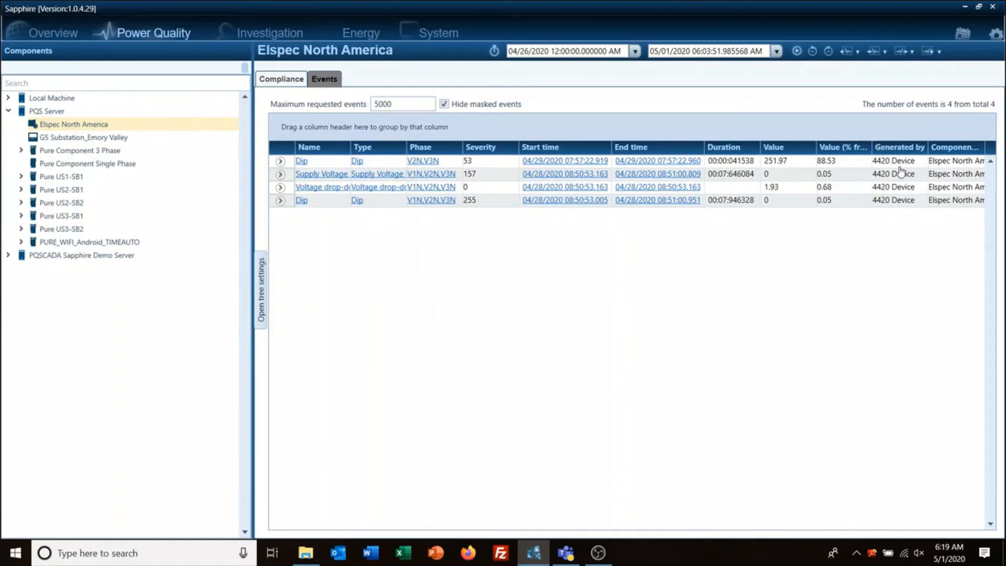
left_click(438, 32)
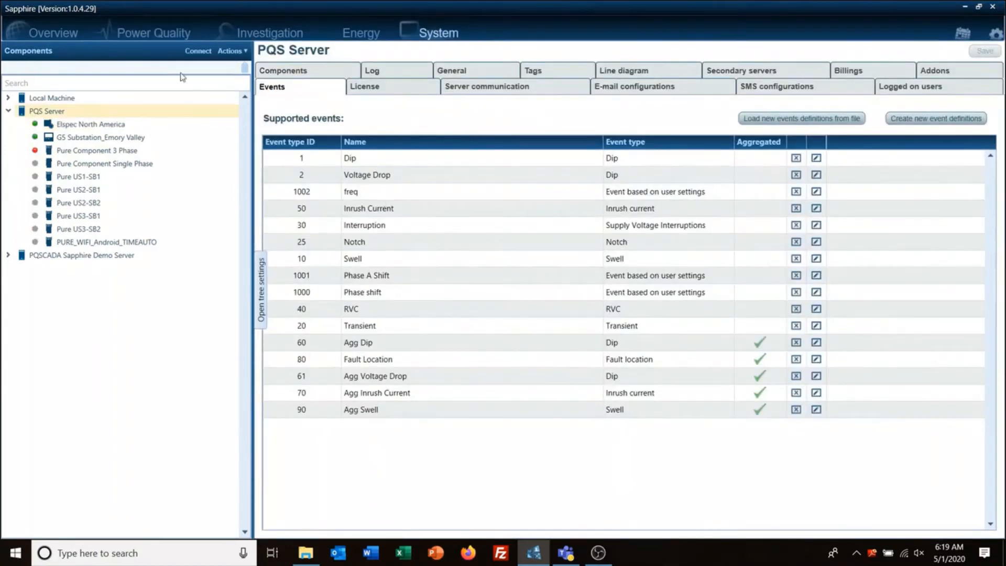
Group the recorded Elspec North America events by name and expand the Dip group
left_click(139, 35)
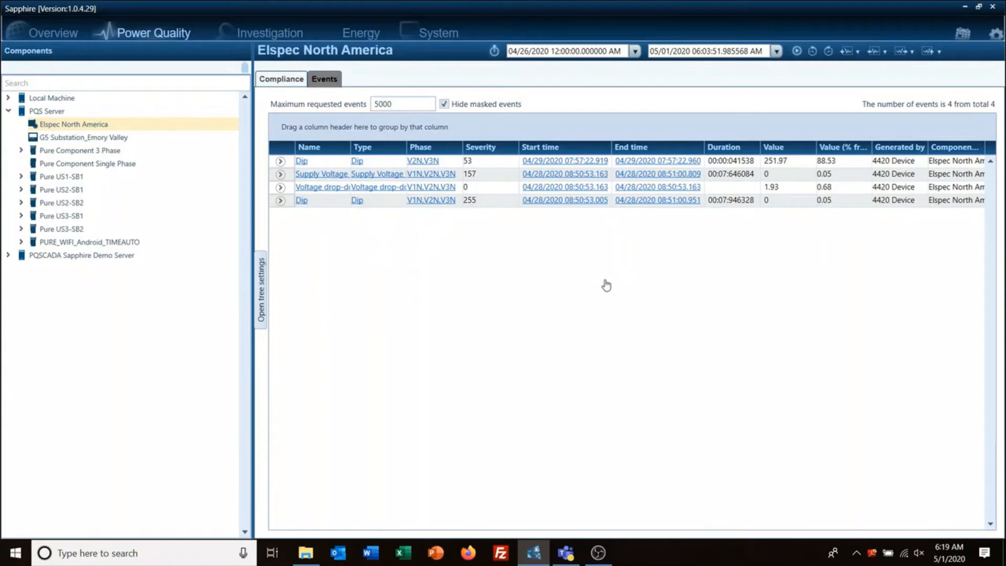
left_click(313, 152)
left_click_drag(312, 152, 306, 129)
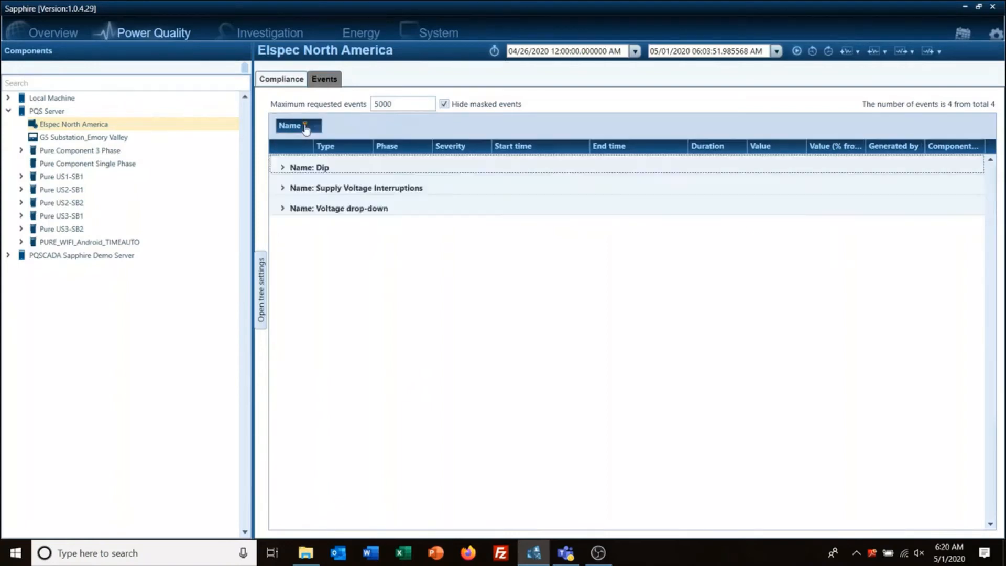
left_click(283, 169)
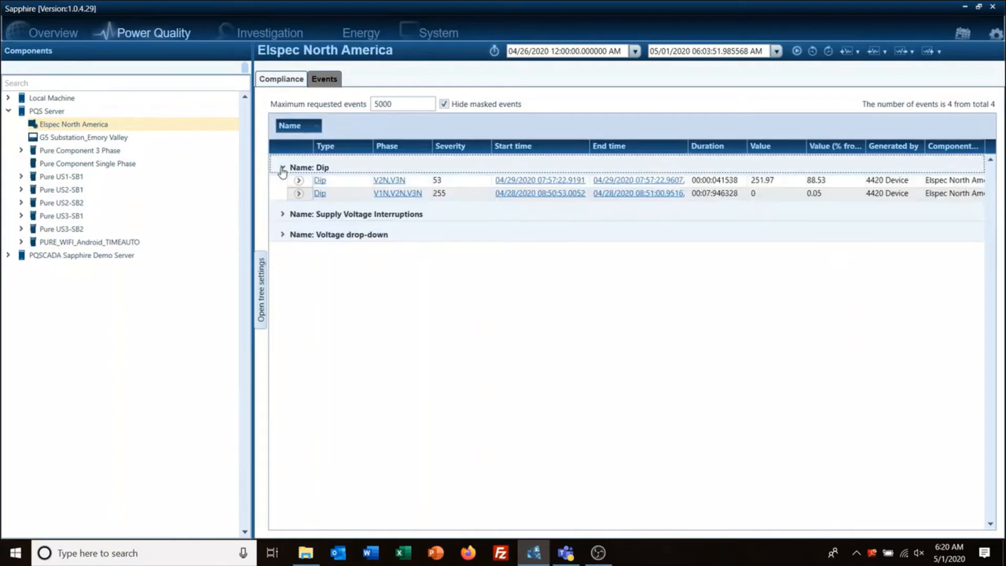
Inspect the Supply Voltage Interruptions and Voltage drop-down groups, collapse all groups and remove the grouping by name
left_click(282, 169)
left_click(282, 188)
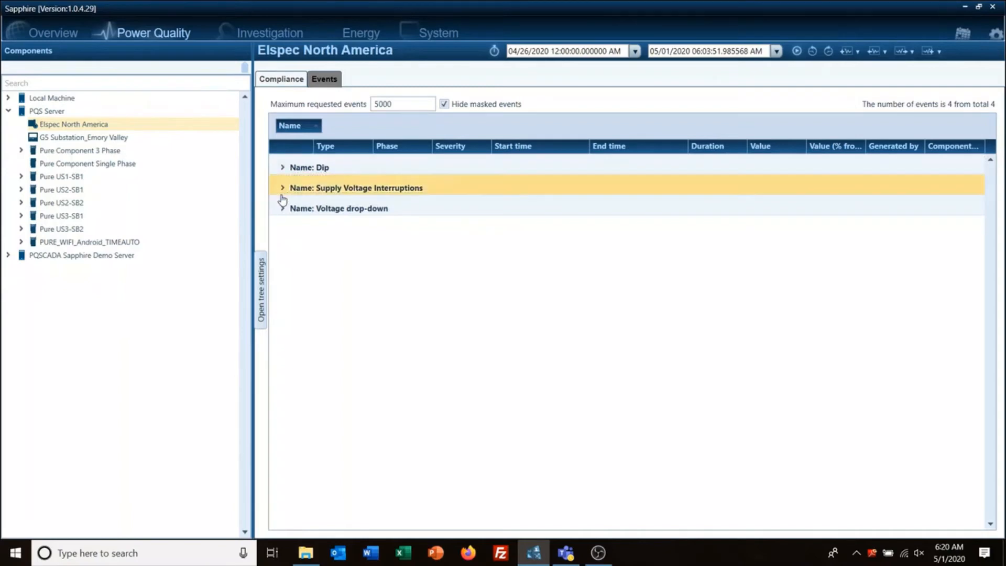
left_click(283, 190)
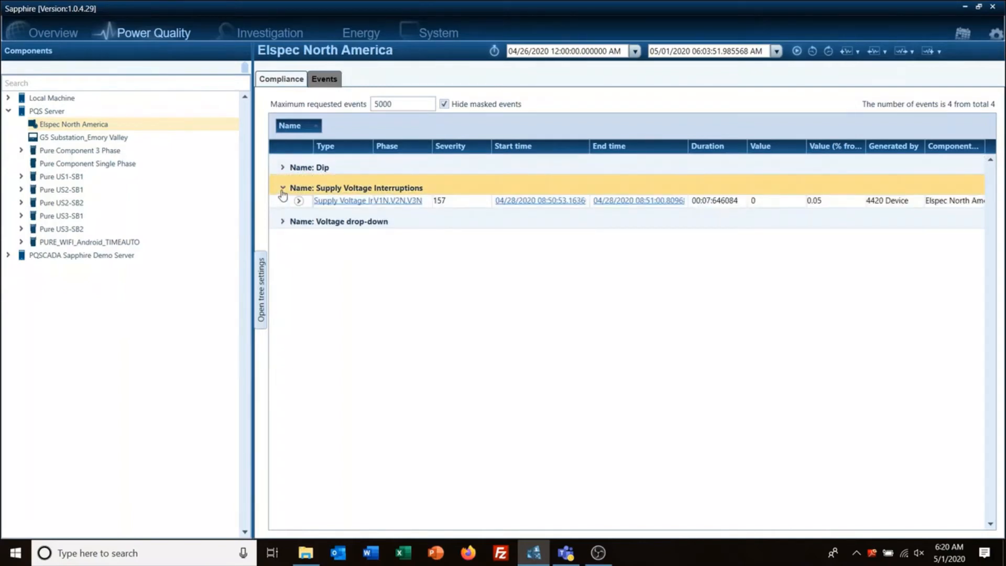
left_click(283, 188)
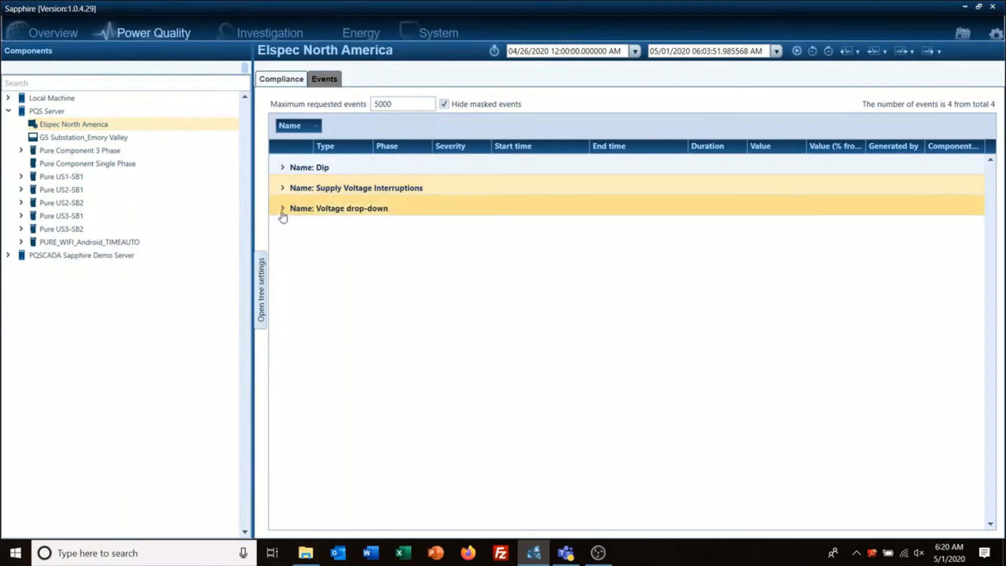
left_click(282, 210)
left_click(282, 210)
left_click_drag(296, 127, 291, 148)
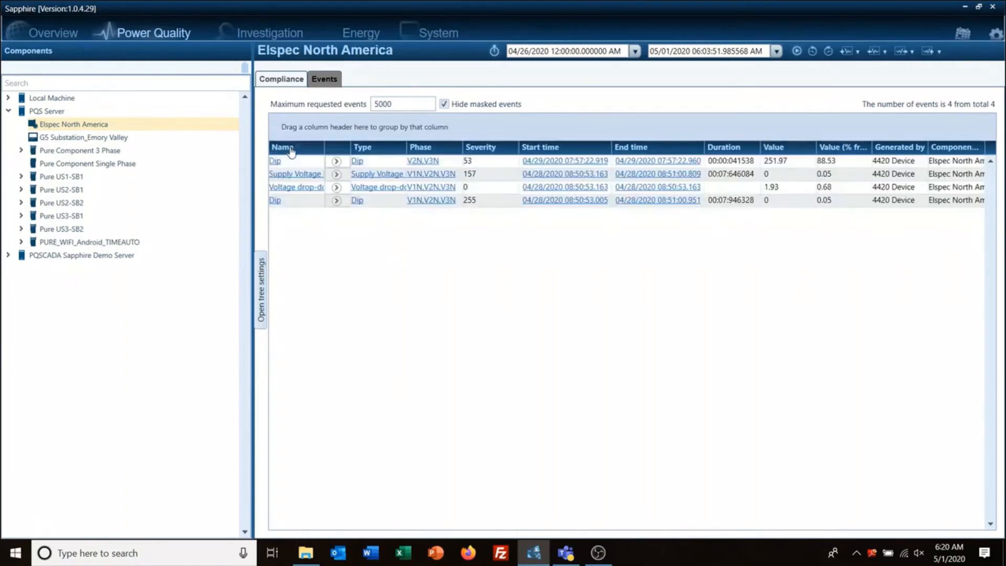
Sort the recorded events by type and open the RMS voltage trend of the 04/29/2020 Dip on V2N and V3N
left_click(365, 149)
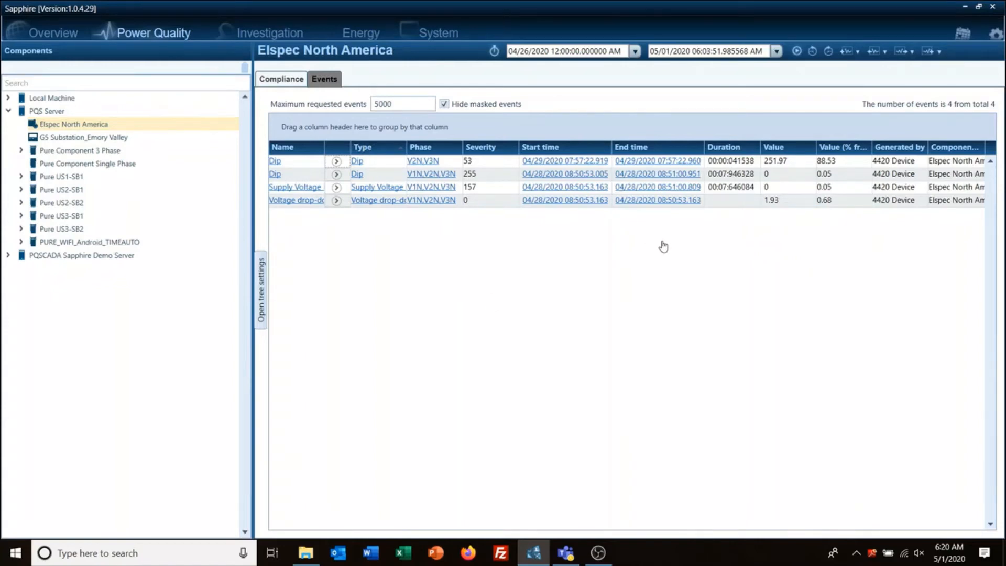
left_click(424, 165)
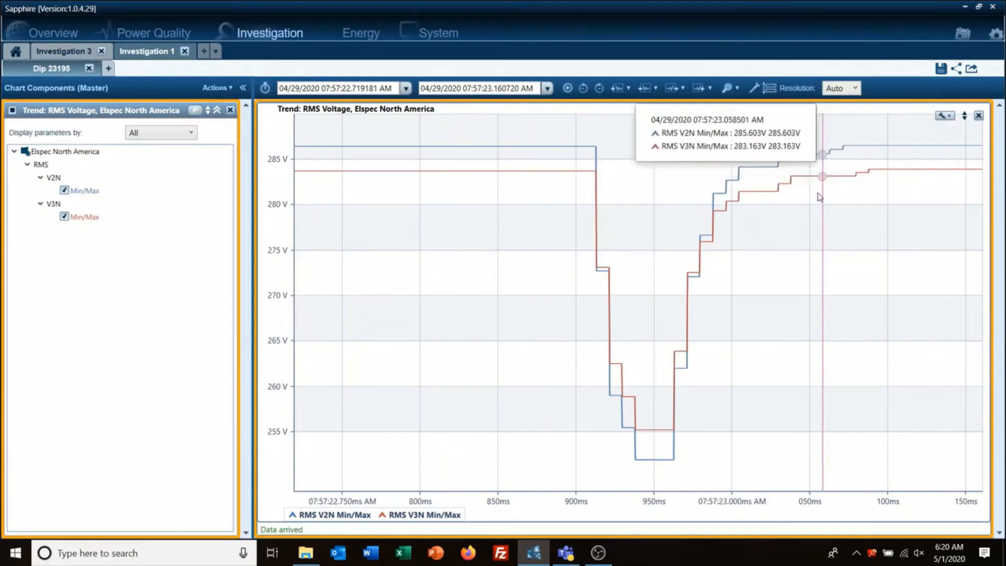
Start a new Trend chart for Elspec North America with the Average RMS of phases I1, I2 and I3
left_click(218, 89)
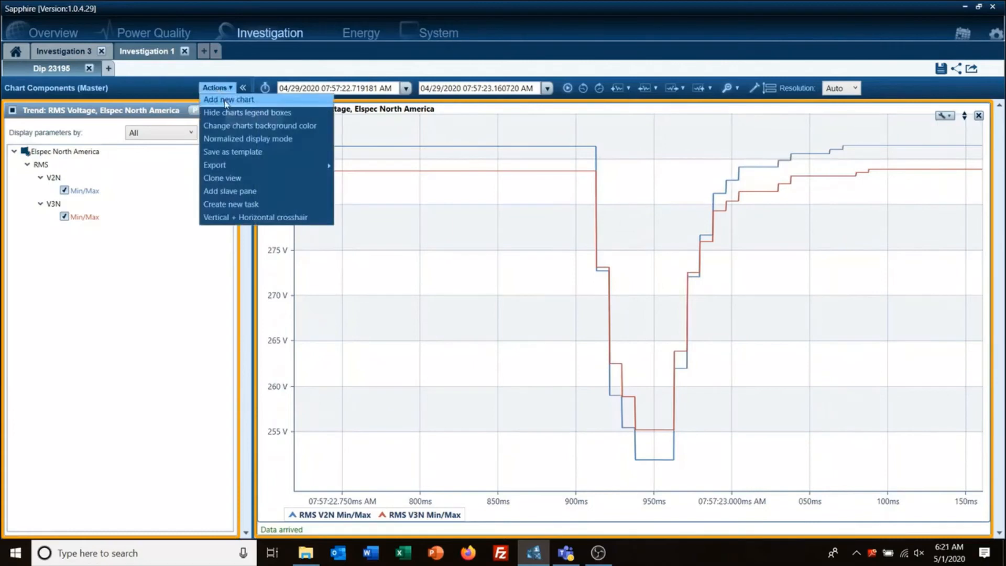
left_click(224, 100)
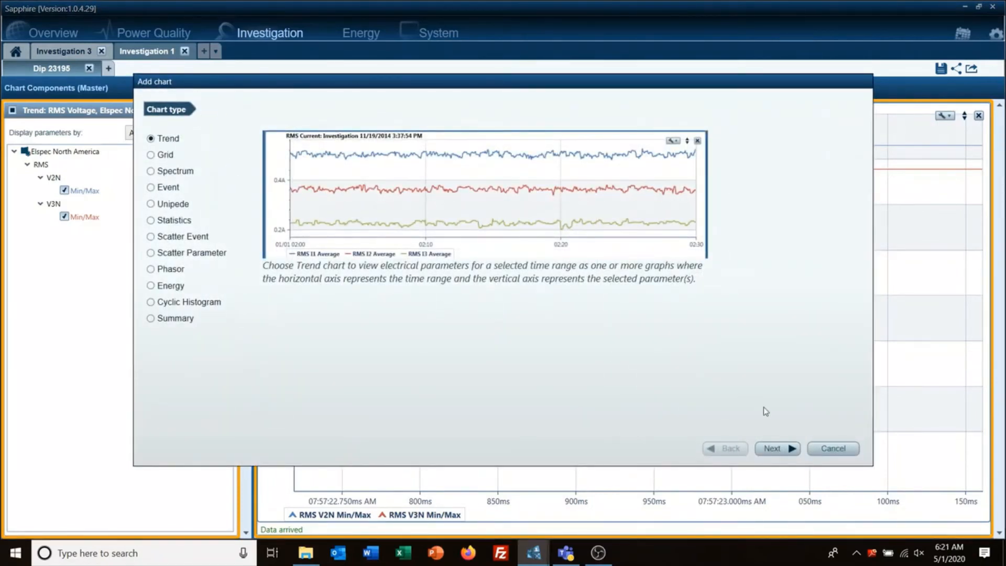
left_click(771, 447)
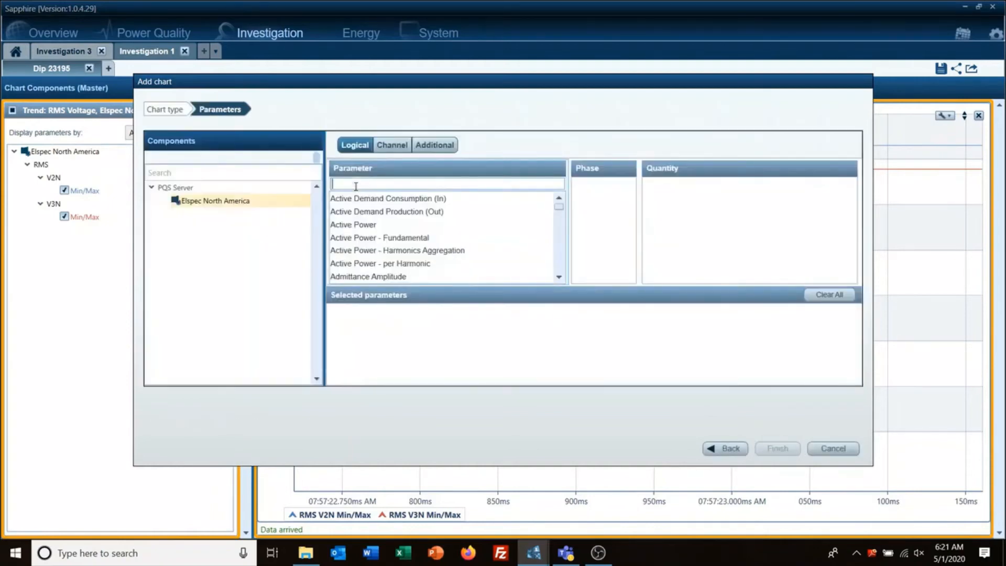
type("rms")
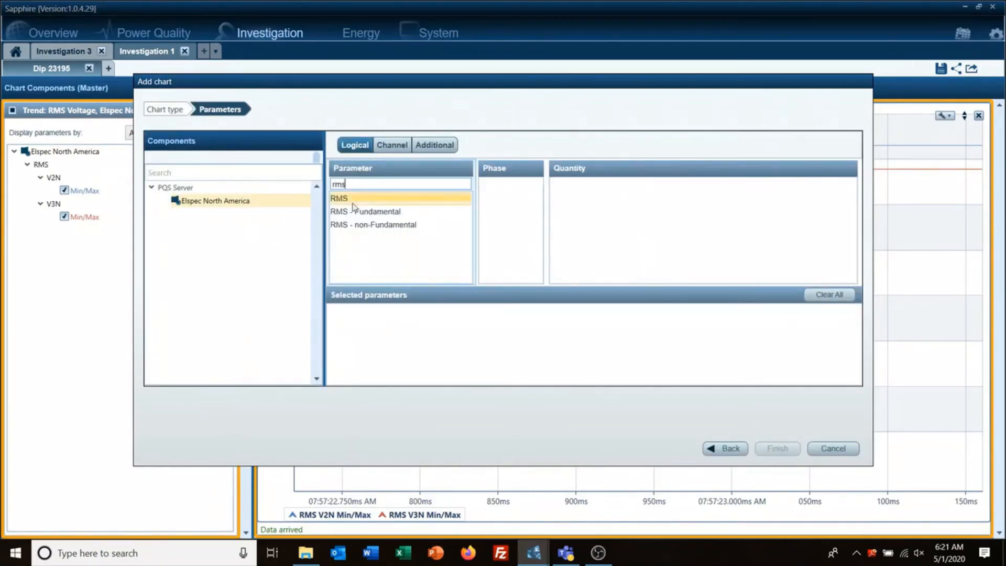
left_click(353, 202)
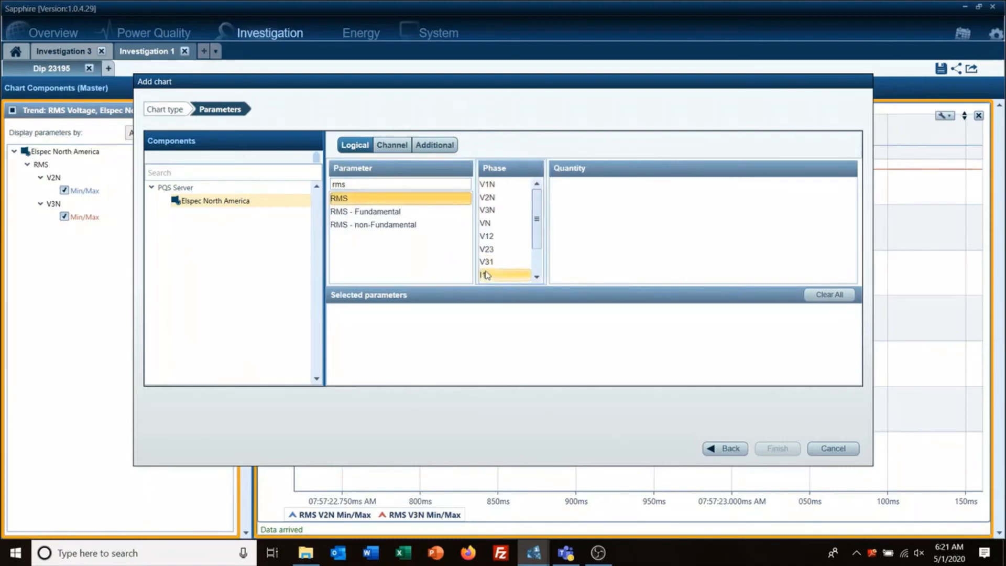
left_click(502, 275)
scroll(536, 249, "down", 1)
scroll(536, 244, "down", 1)
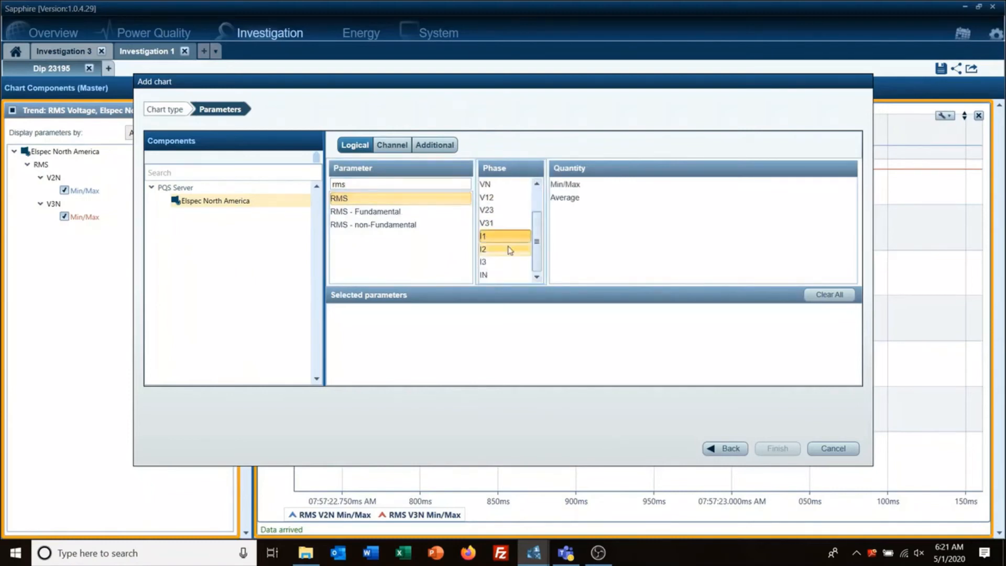
left_click(500, 263, "shift")
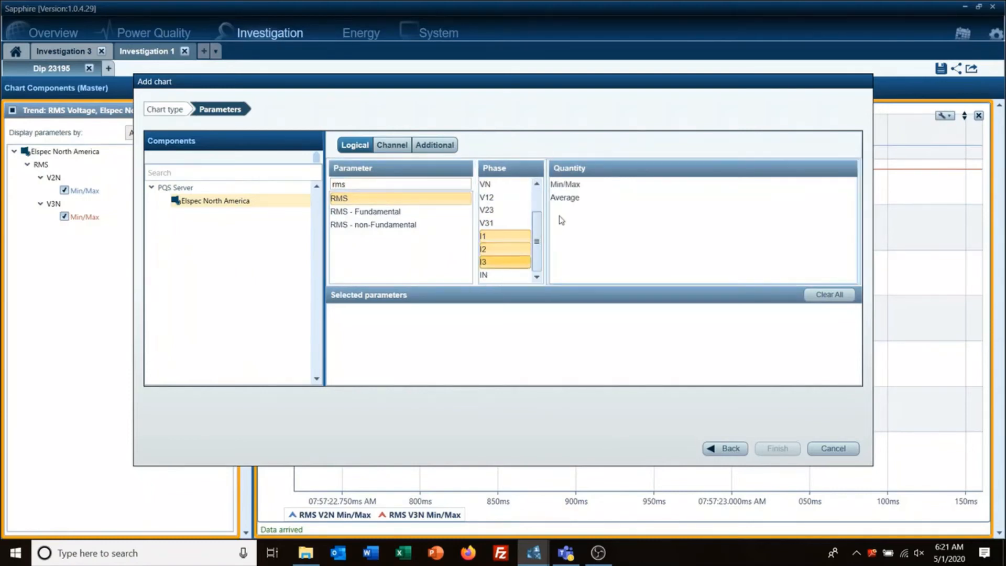
left_click(567, 199)
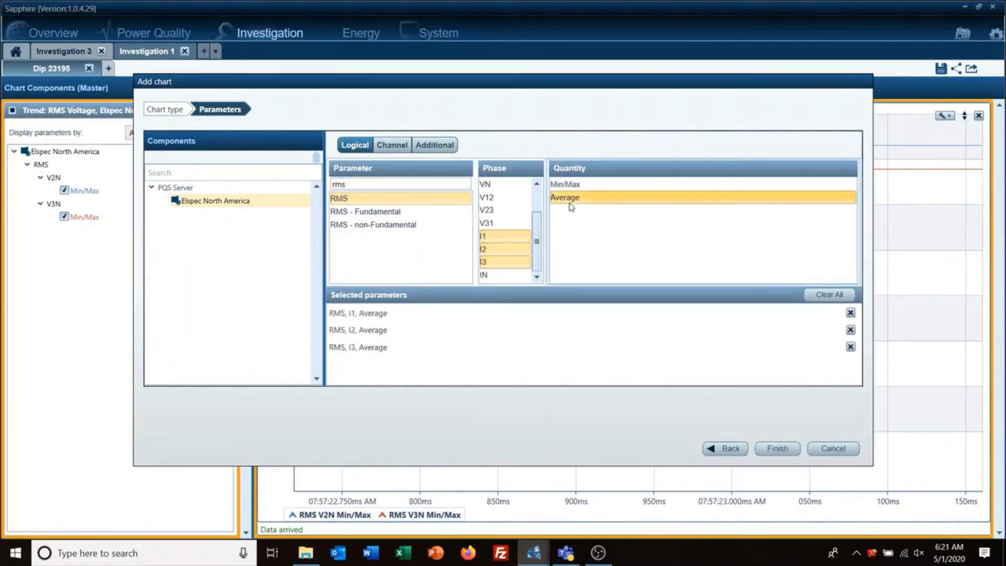
Include the Min/Max Waveform of V1N, V2N, V3N, I1, I2 and I3 in the chart parameters and create the charts
left_click(369, 184)
type("wave")
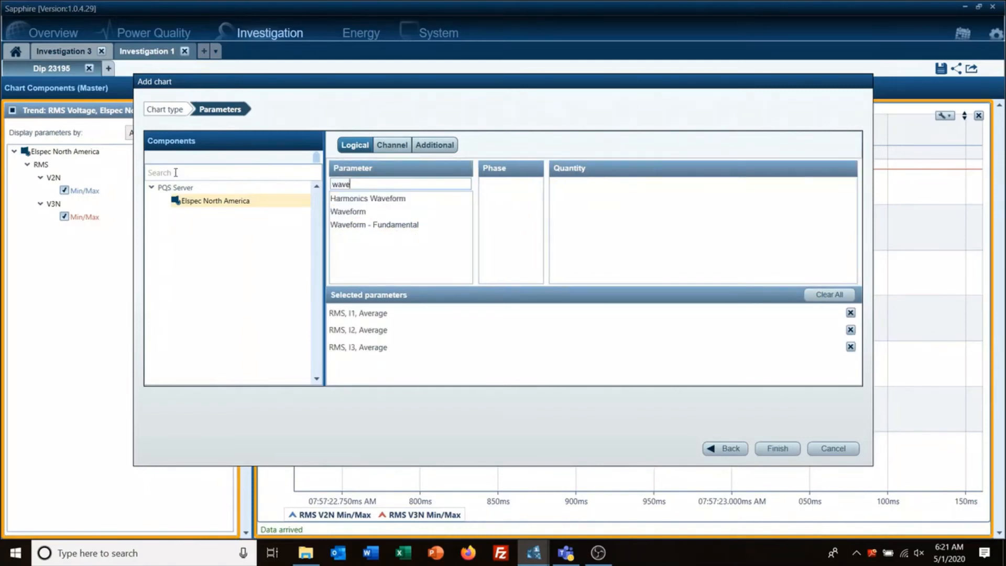
left_click(353, 212)
left_click(492, 188)
left_click(493, 199)
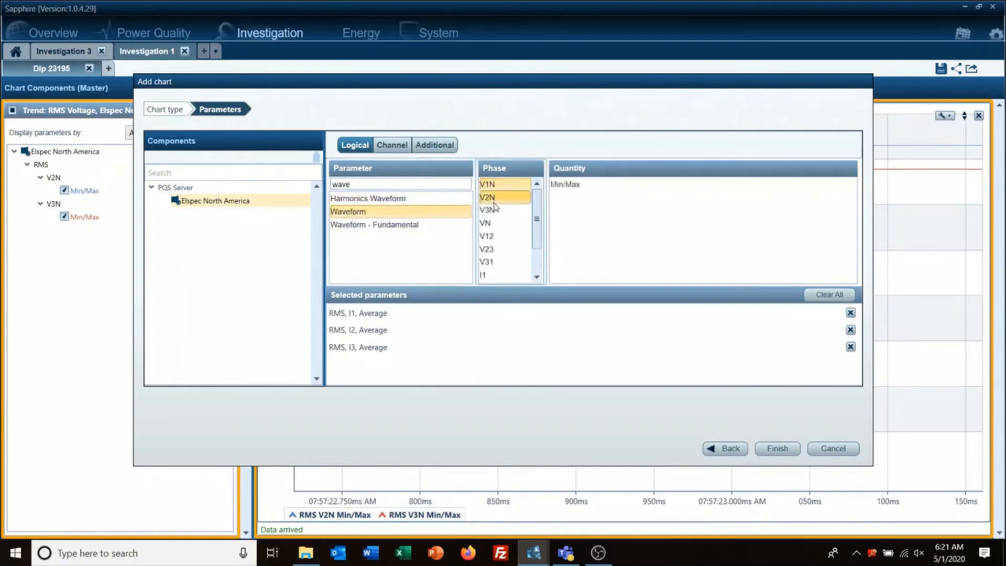
left_click(494, 212)
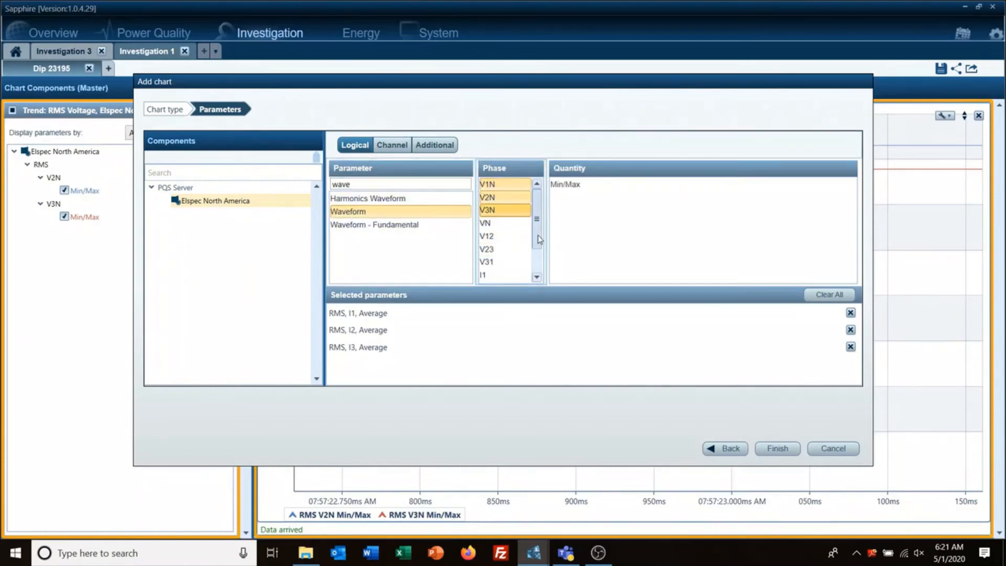
scroll(540, 239, "down", 1)
left_click(503, 236)
left_click(513, 250)
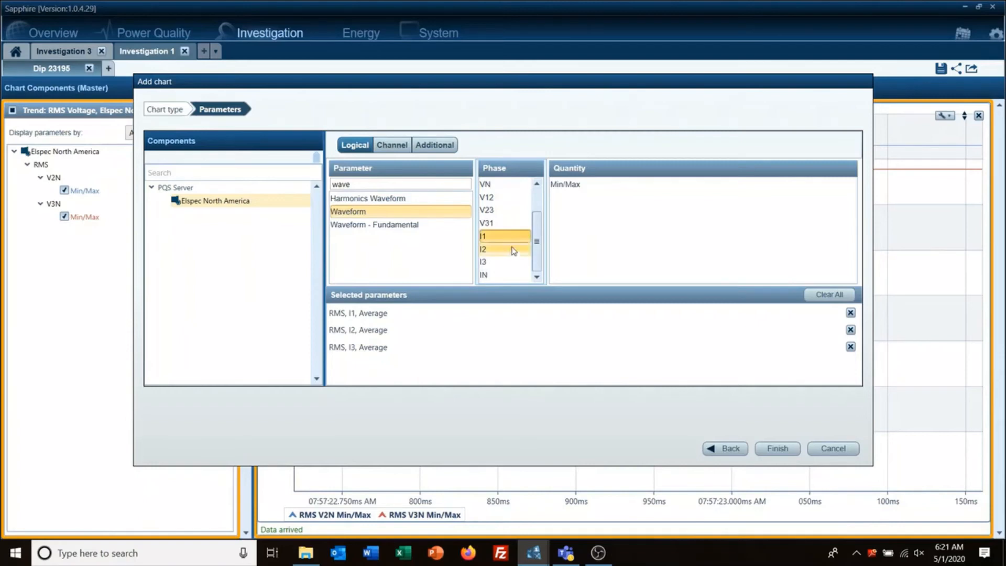
left_click(512, 262)
left_click(566, 186)
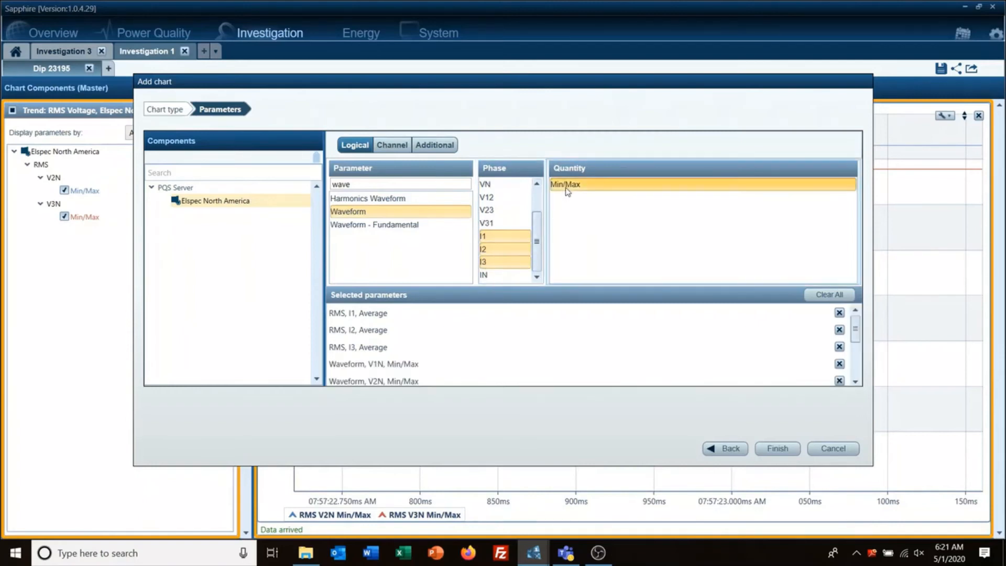
left_click(778, 448)
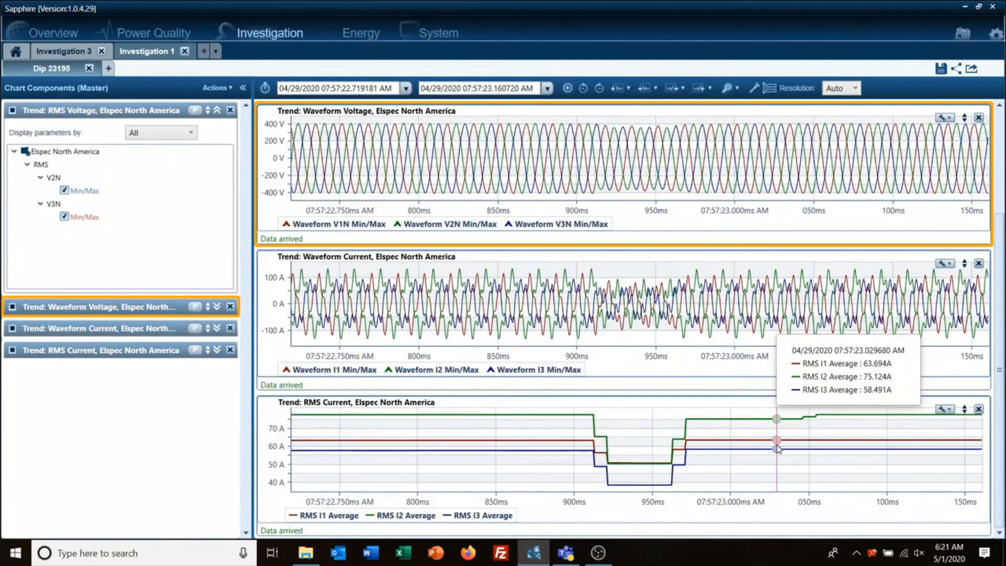
Review the dip's trend charts, then hide the Waveform Voltage and Waveform Current charts
scroll(634, 239, "up", 3)
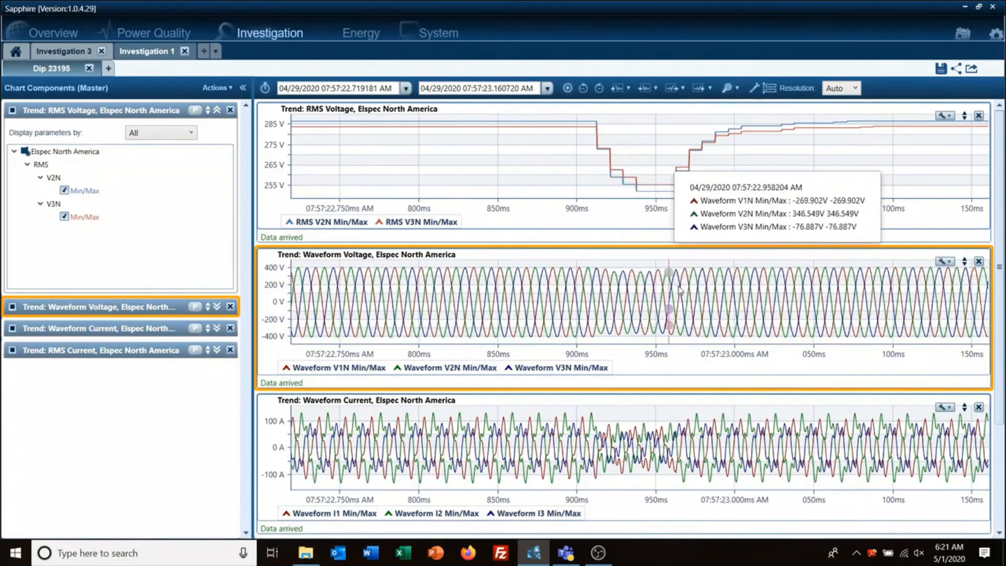
scroll(603, 293, "down", 3)
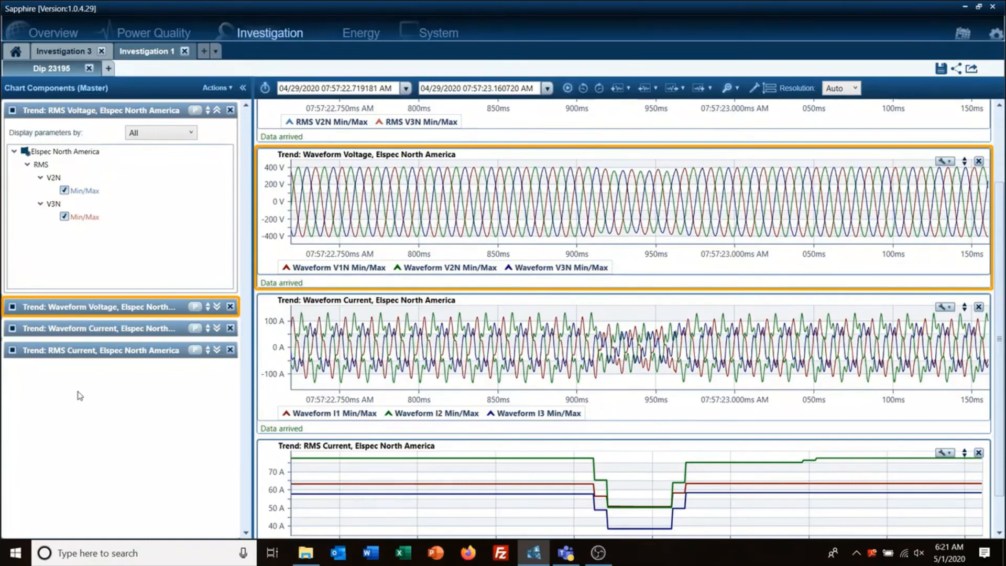
left_click(12, 307)
left_click(13, 328)
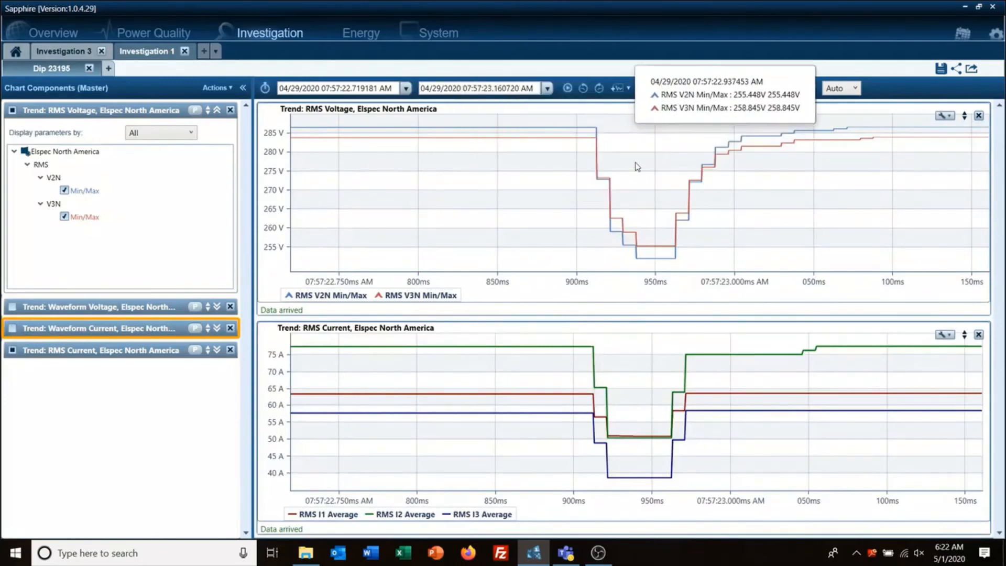
Extend the investigation's time range by 1 second before its start and 1 second after its end
left_click(630, 88)
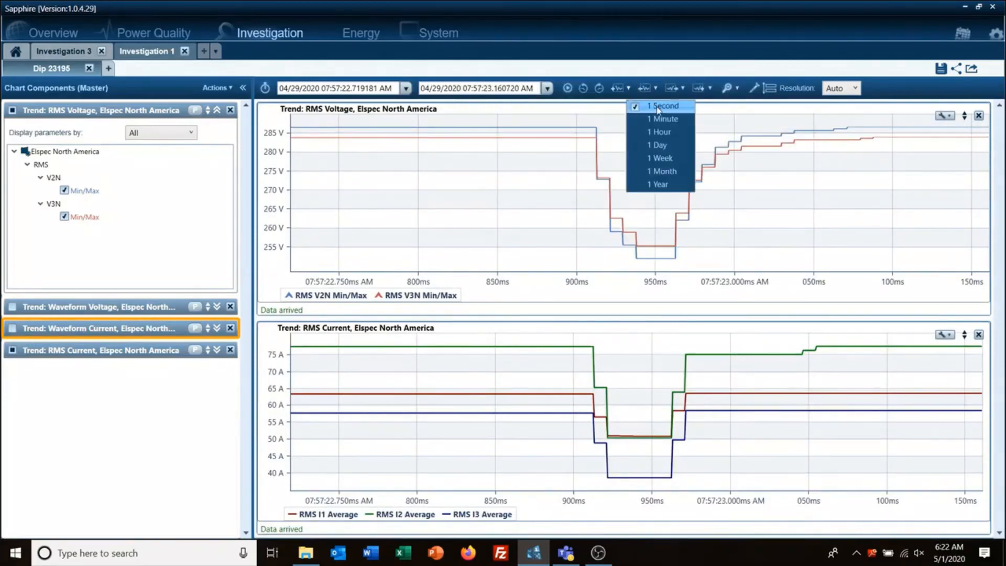
left_click(619, 89)
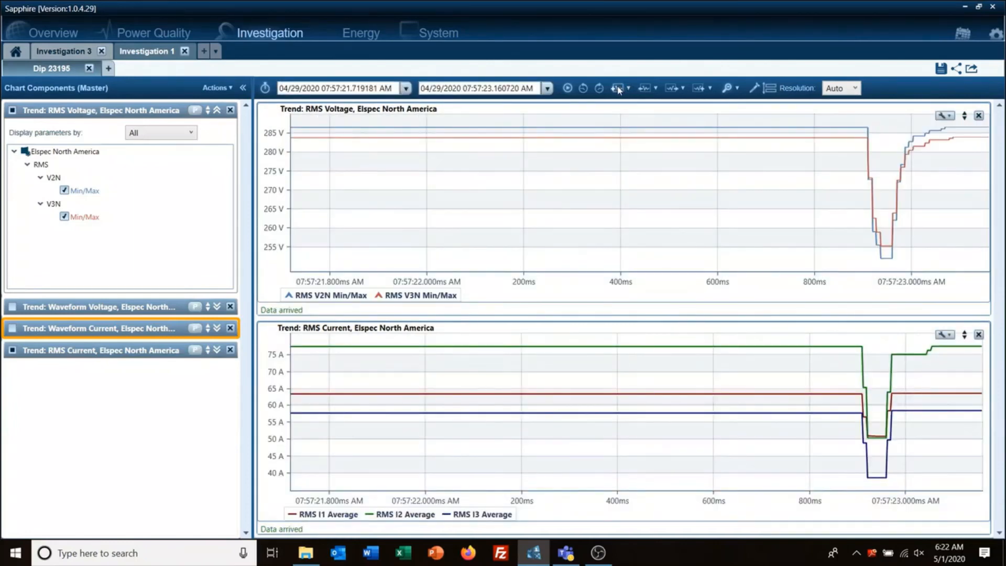
left_click(710, 88)
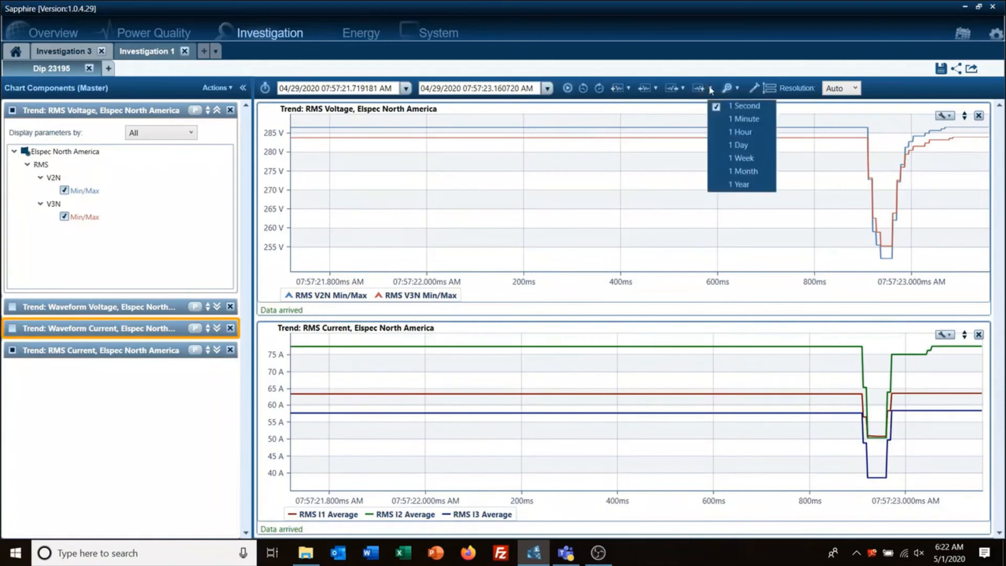
left_click(700, 88)
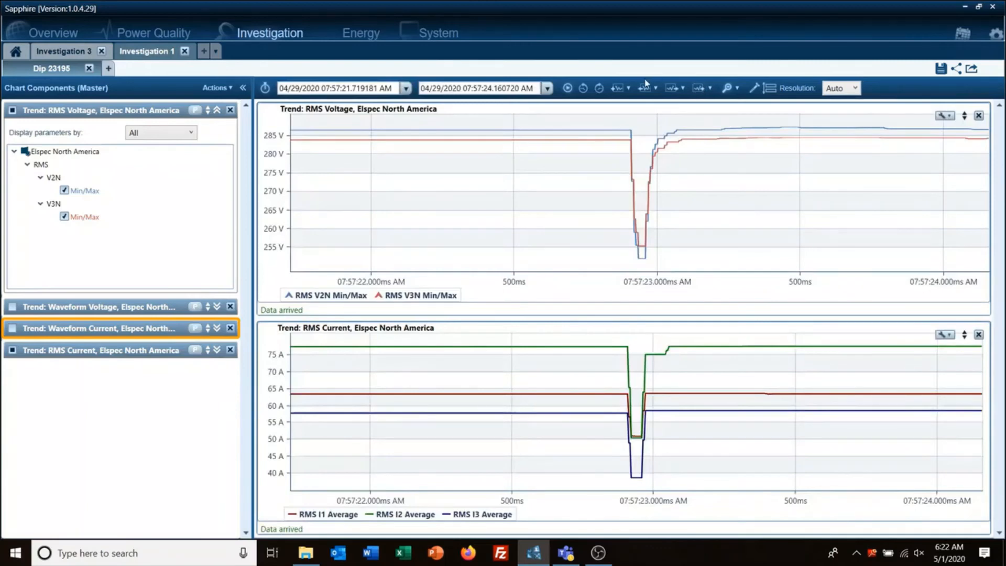
Widen the investigation's time range by a further 1 minute at both its start and its end
left_click(630, 89)
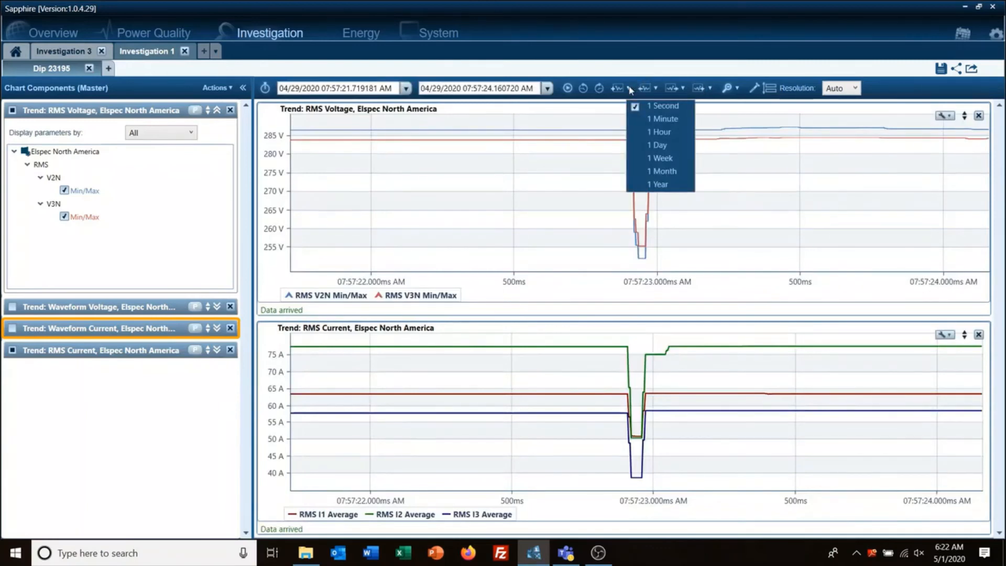
left_click(640, 118)
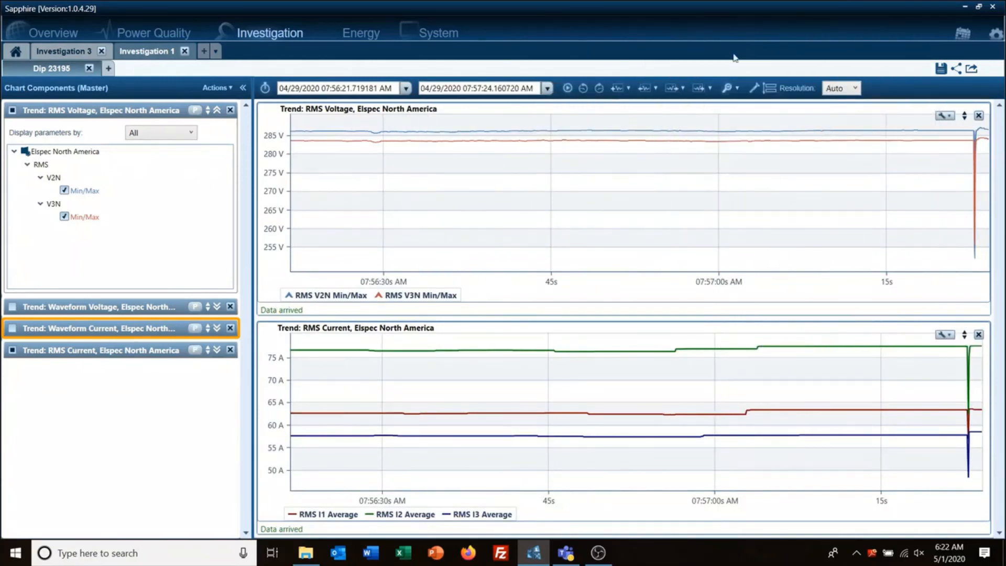
left_click(711, 89)
left_click(717, 106)
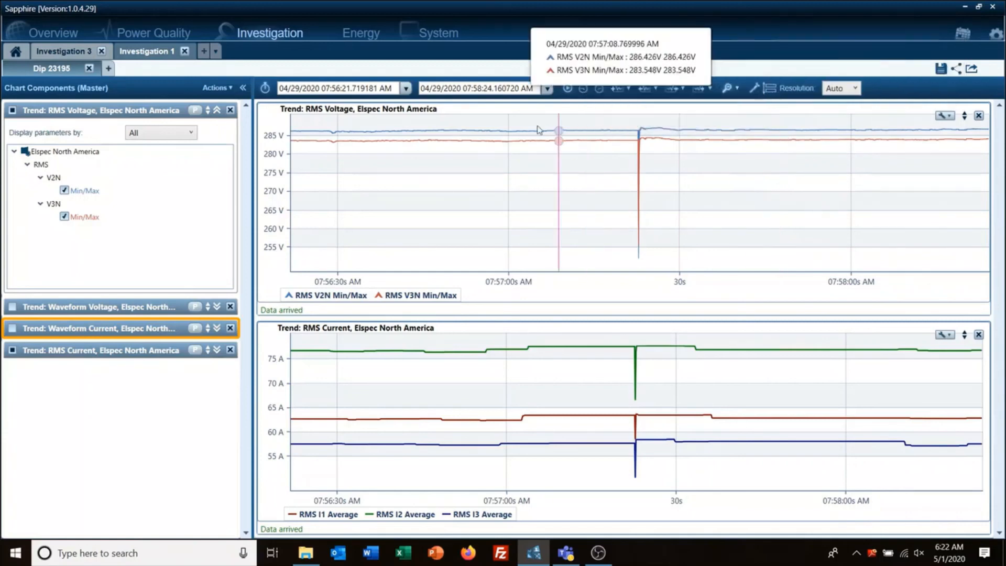
Return to Elspec North America's power quality data, view its IEEE519 compliance results and go back to the recorded events
left_click(189, 34)
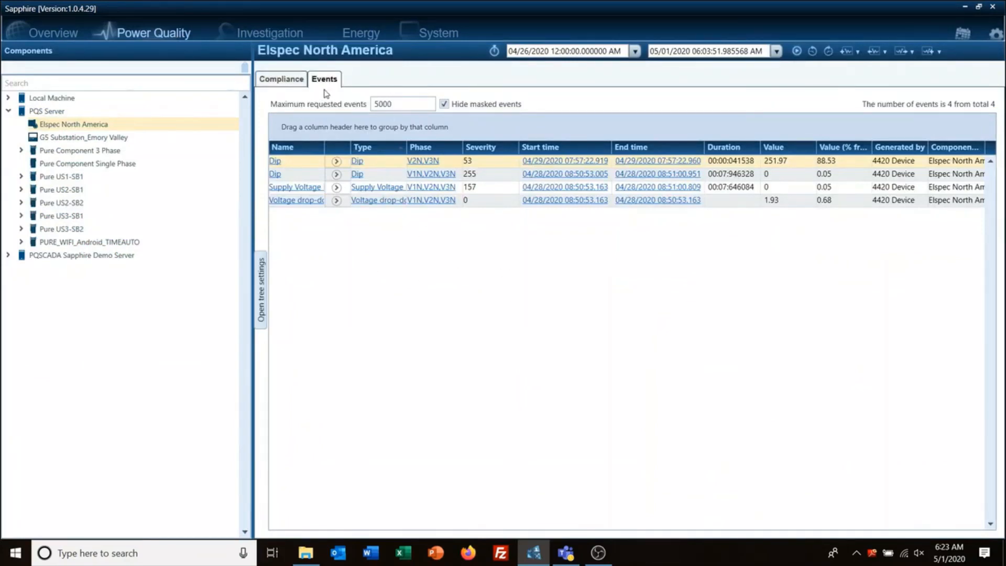
left_click(291, 84)
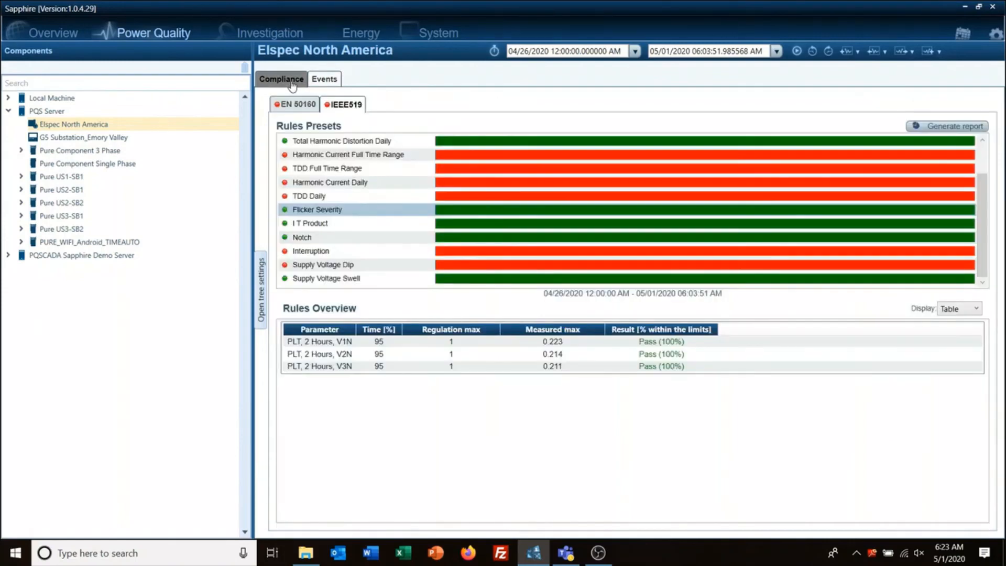
left_click(323, 83)
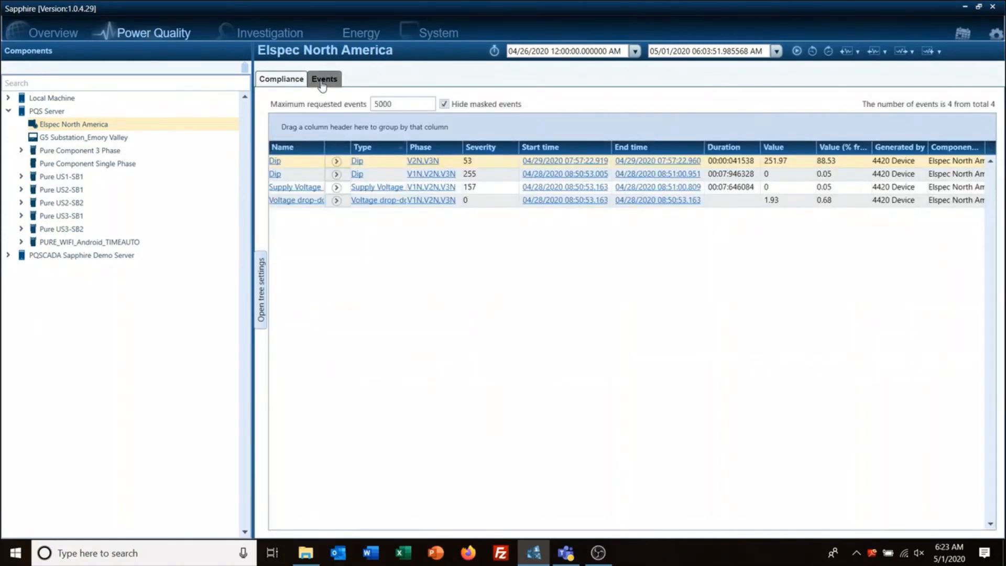